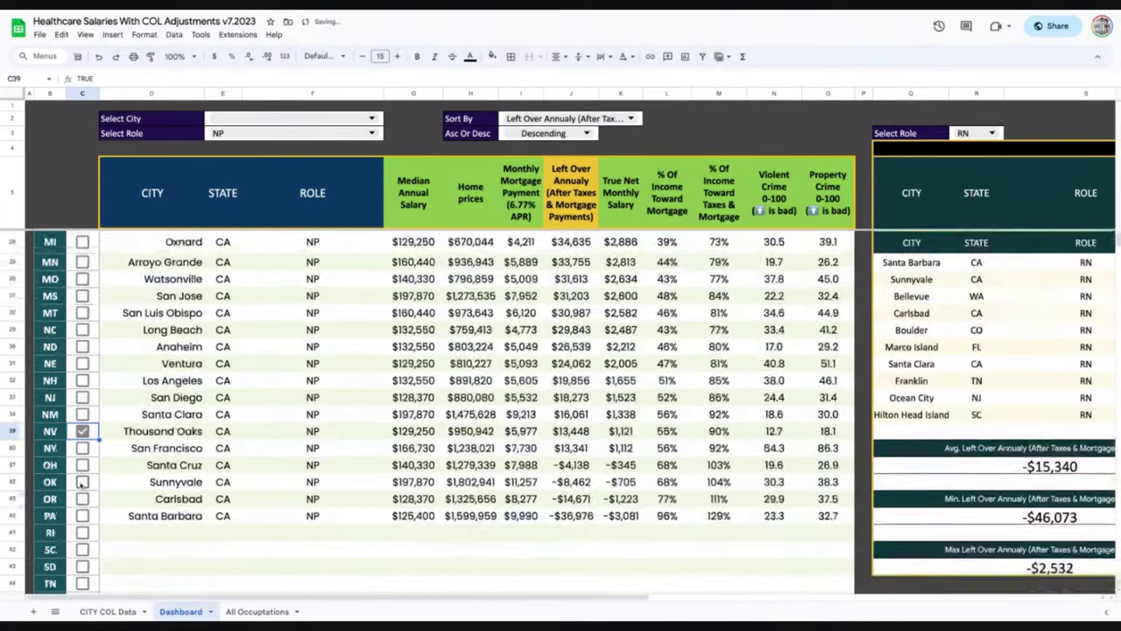
# Step: Include Texas in the state filter and set the main table's role to RN
pyautogui.click(82, 425)
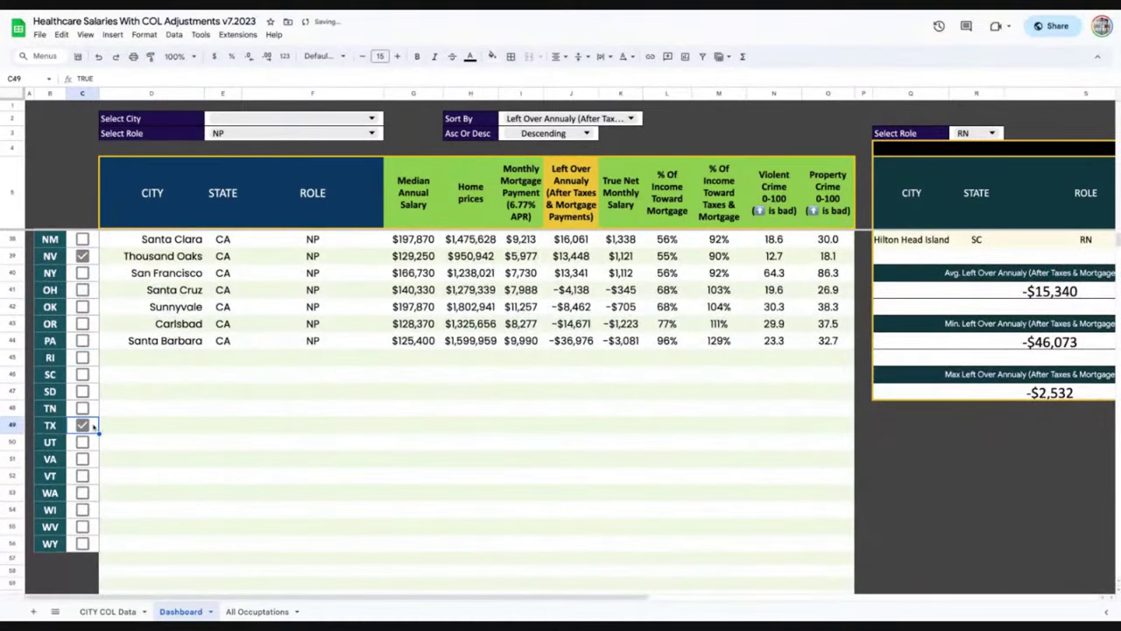
pyautogui.scroll(10, 342, 403)
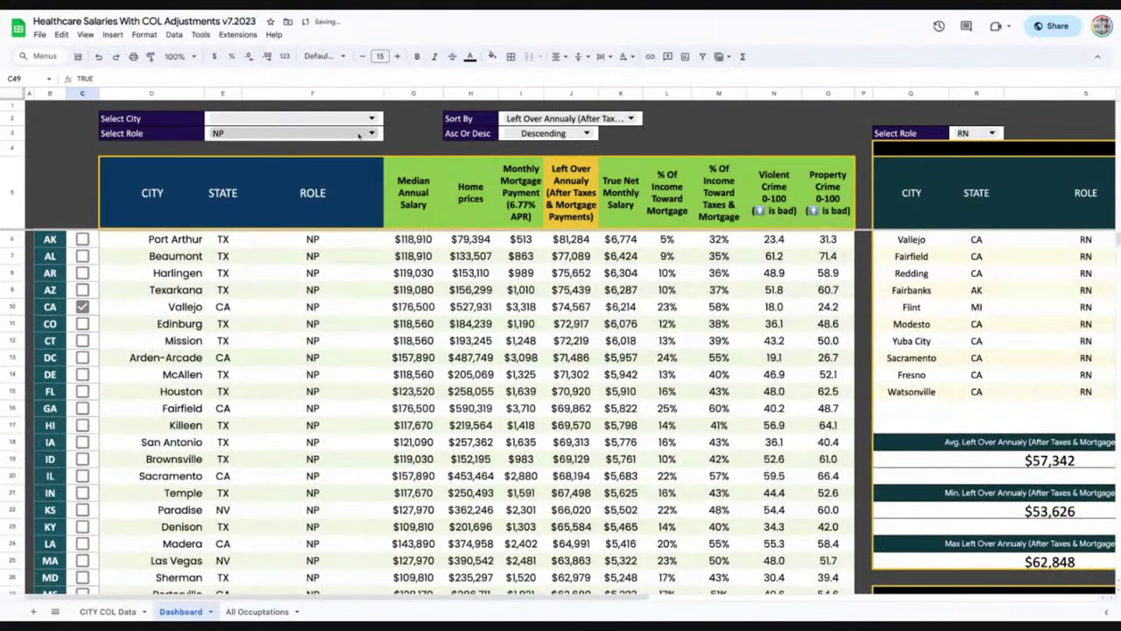
pyautogui.click(252, 133)
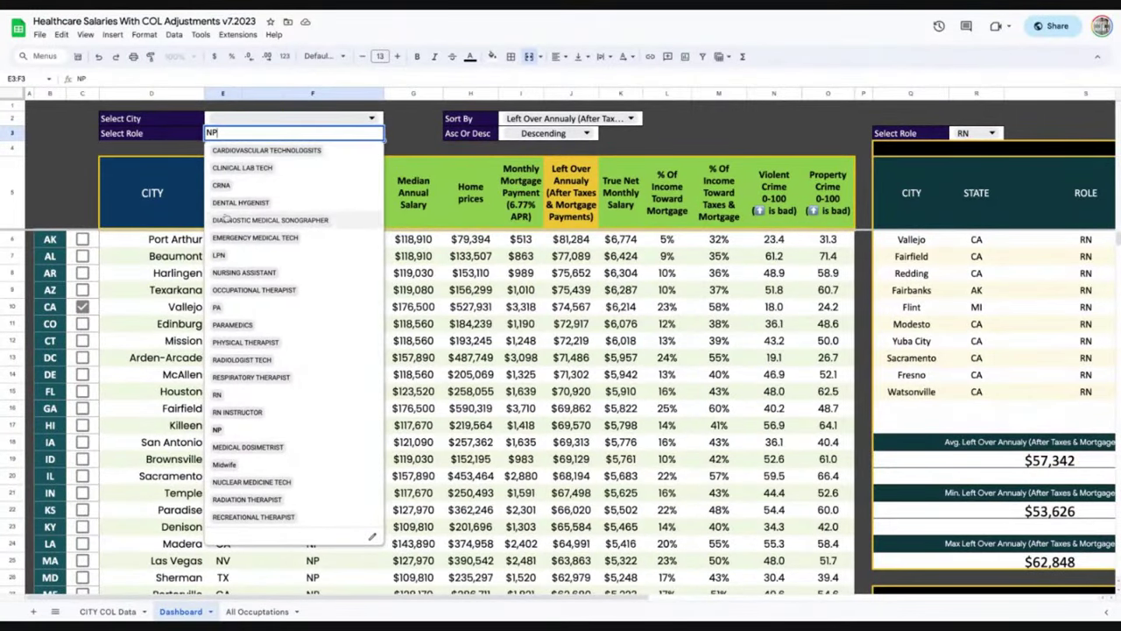
pyautogui.click(221, 394)
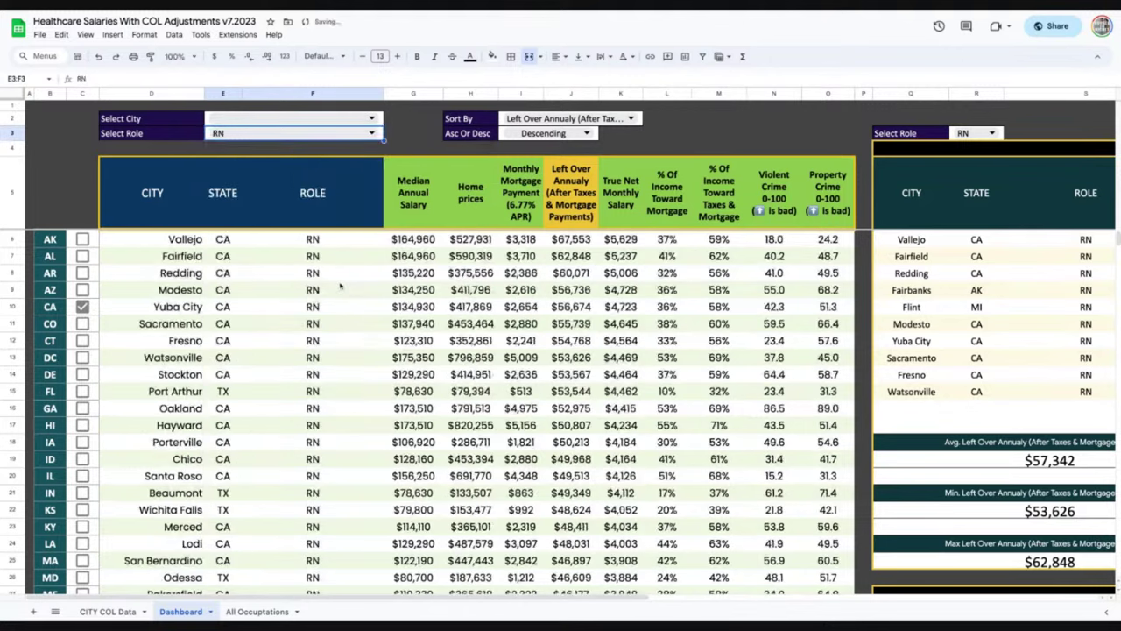
pyautogui.click(340, 285)
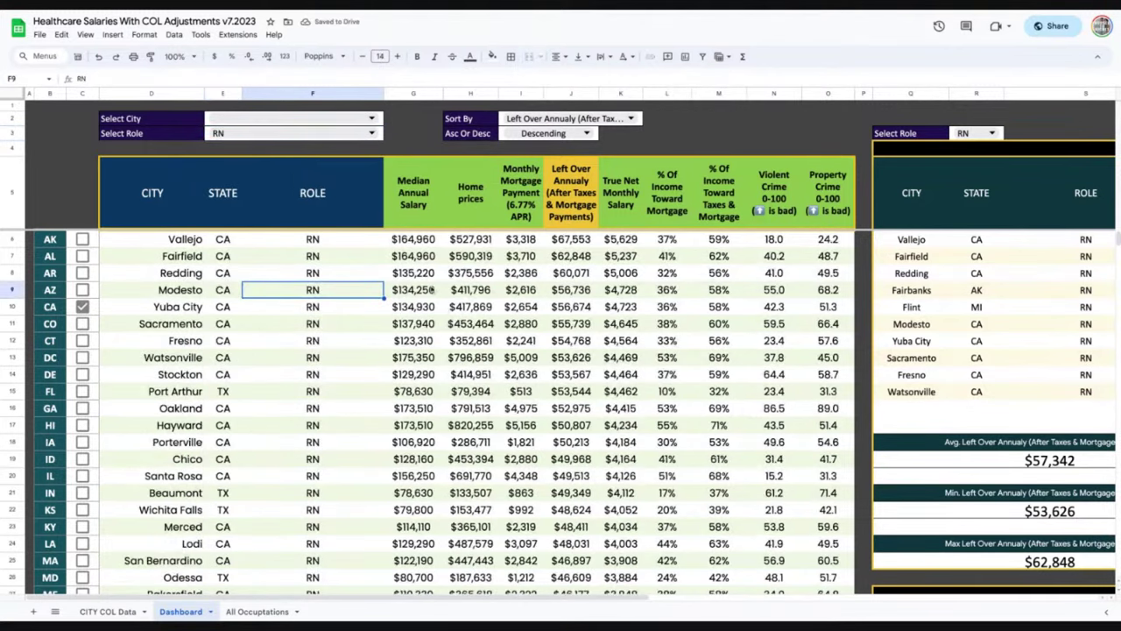
# Step: Review the RN results by median annual salary, annual left-over amount and monthly mortgage payment, ending on Vallejo's payment
pyautogui.scroll(-3, 434, 289)
pyautogui.scroll(-4, 490, 350)
pyautogui.scroll(7, 491, 350)
pyautogui.click(424, 200)
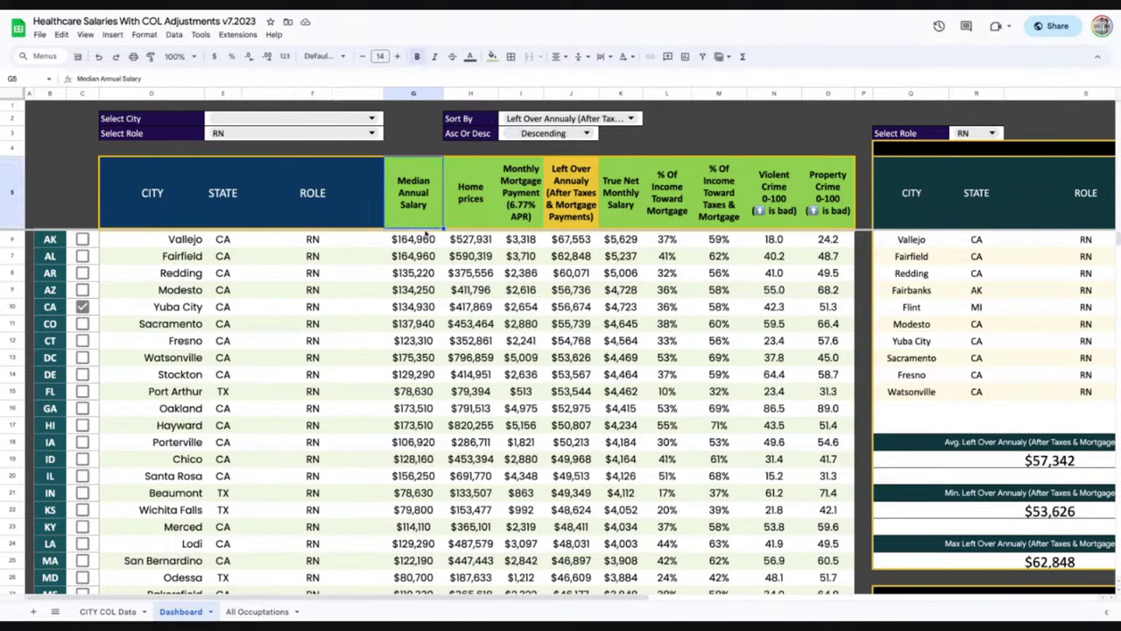
pyautogui.click(565, 203)
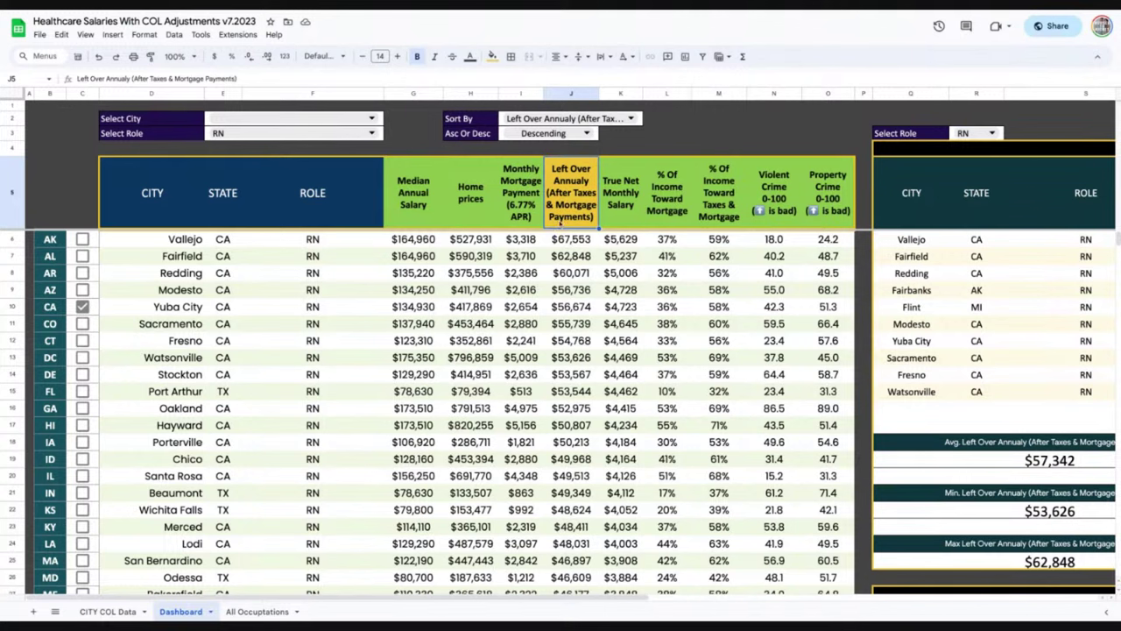
pyautogui.click(523, 214)
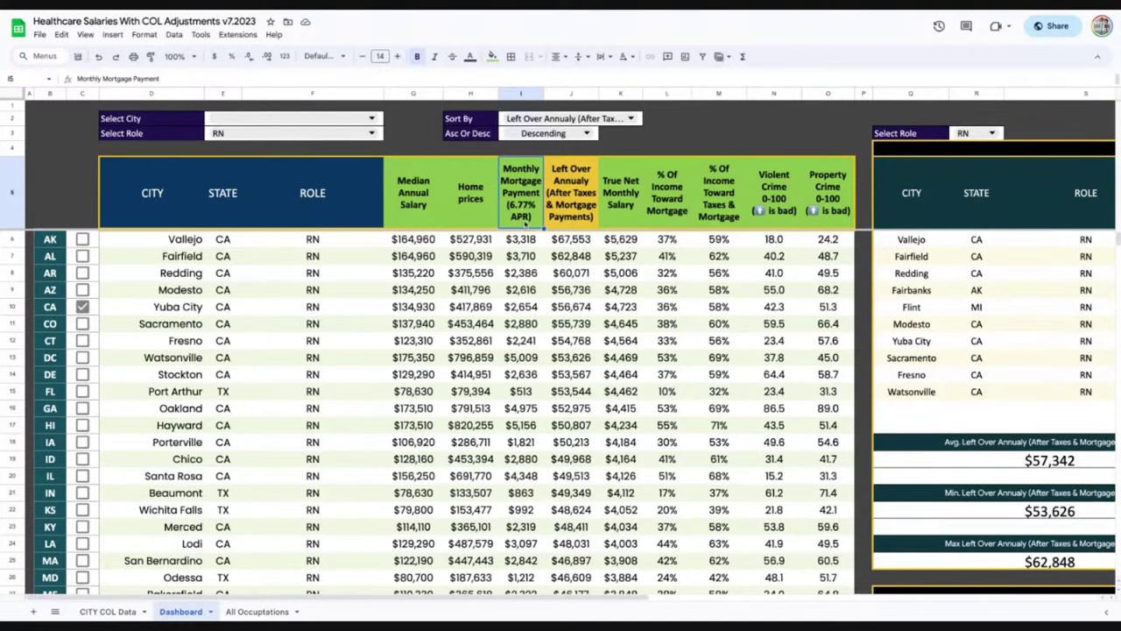
pyautogui.click(528, 245)
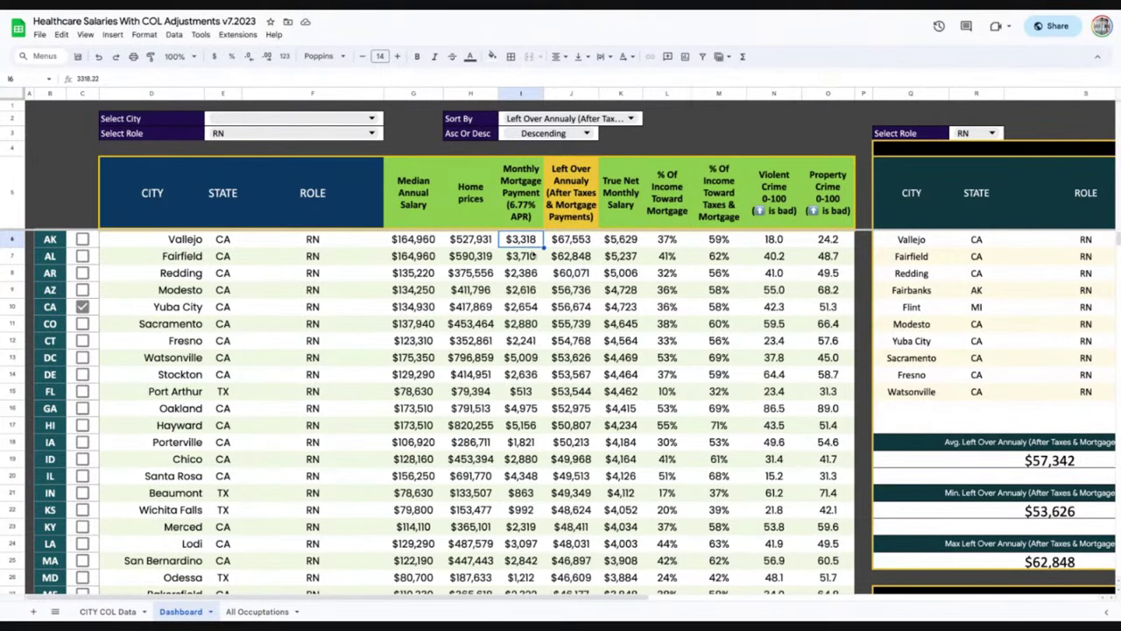
# Step: Check the state of the highest-ranked RN cities, going from Vallejo down through Stockton and Port Arthur to Oakland
pyautogui.click(183, 245)
pyautogui.click(222, 245)
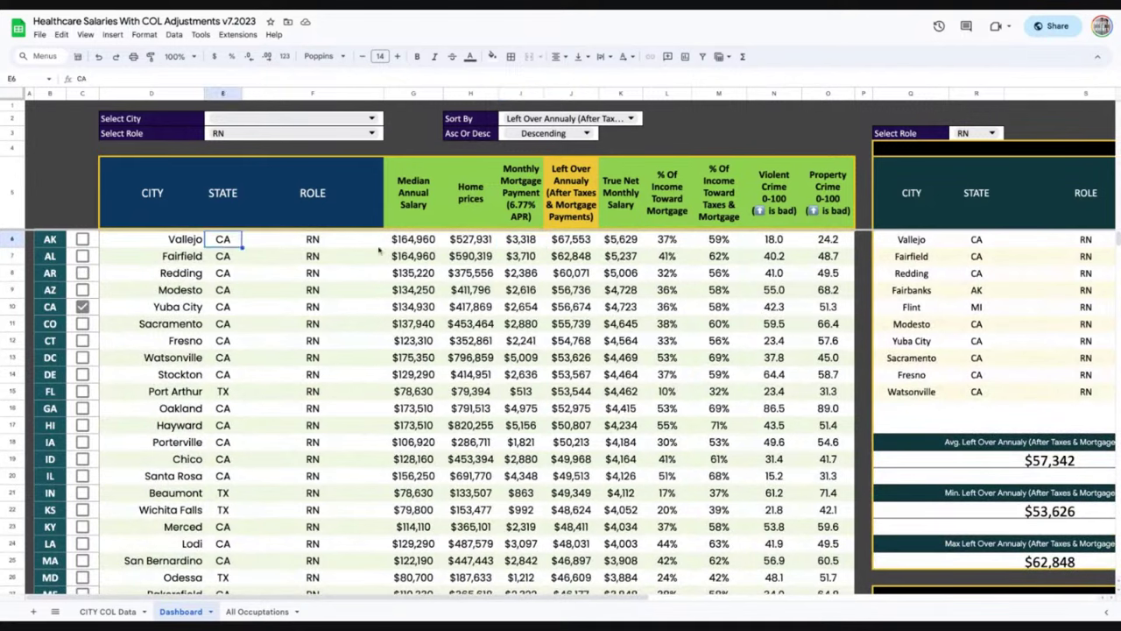
pyautogui.scroll(-1, 263, 313)
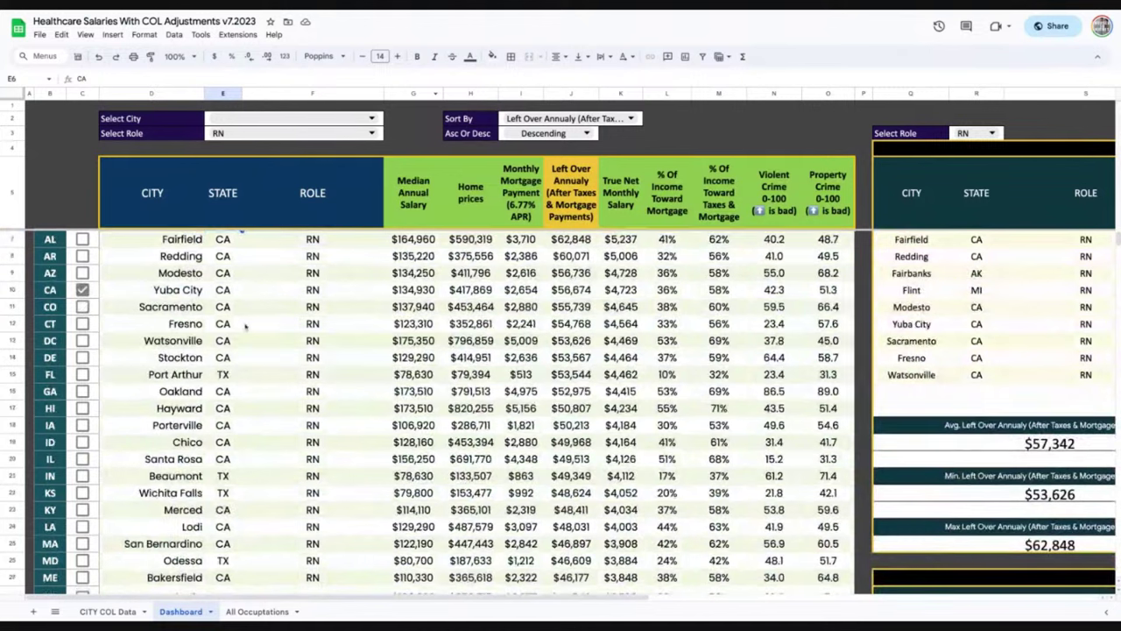
pyautogui.click(220, 330)
pyautogui.click(226, 355)
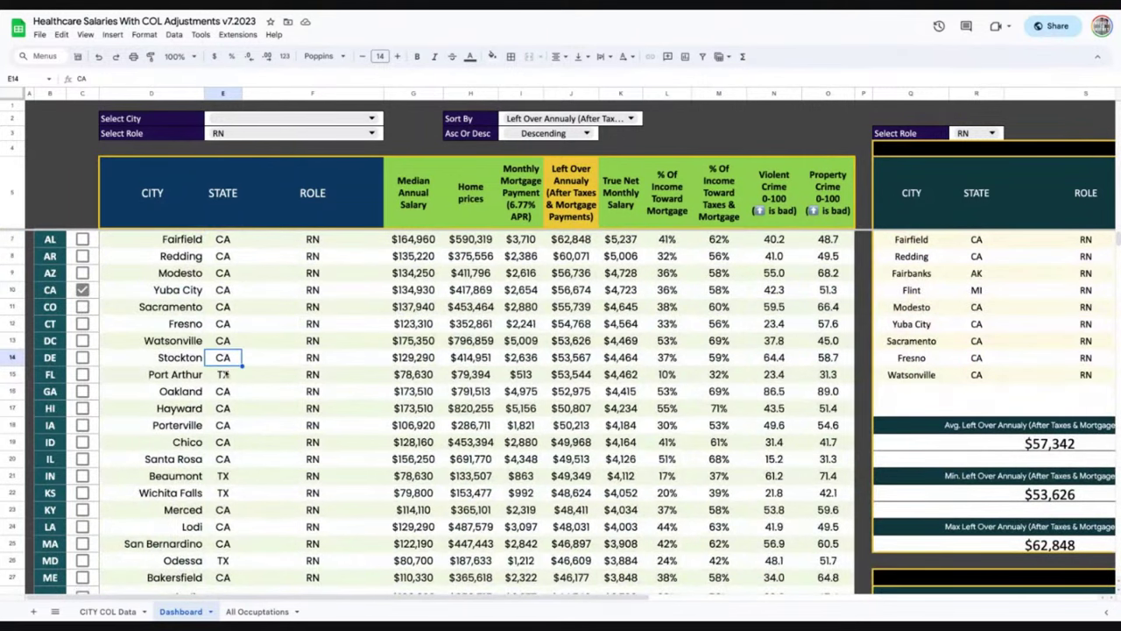
pyautogui.click(224, 374)
pyautogui.scroll(-2, 230, 372)
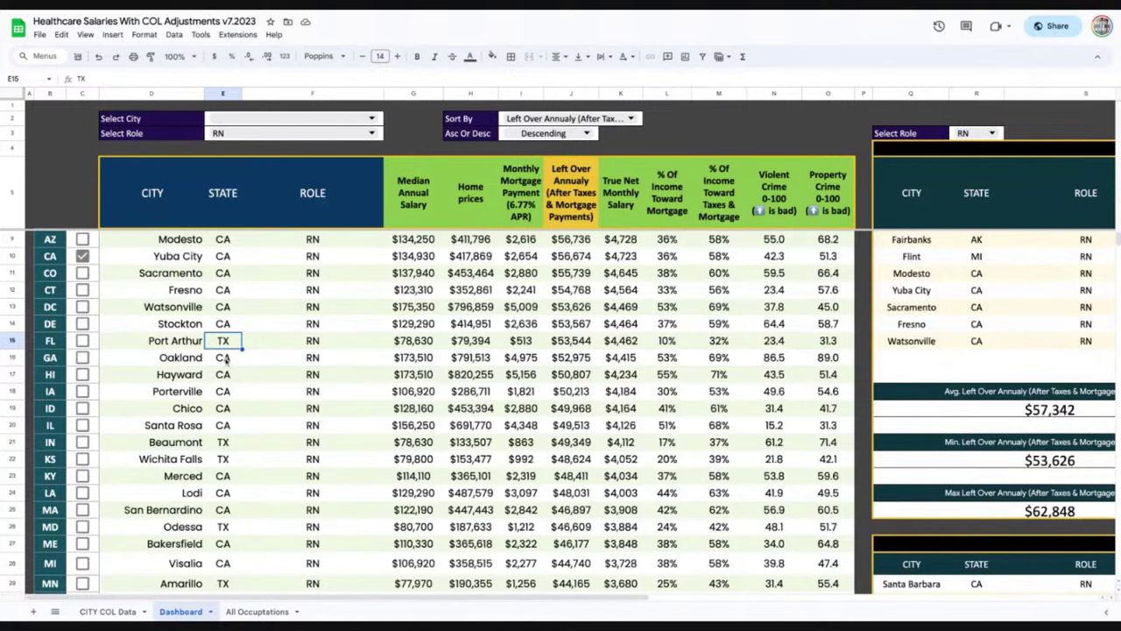
pyautogui.click(228, 363)
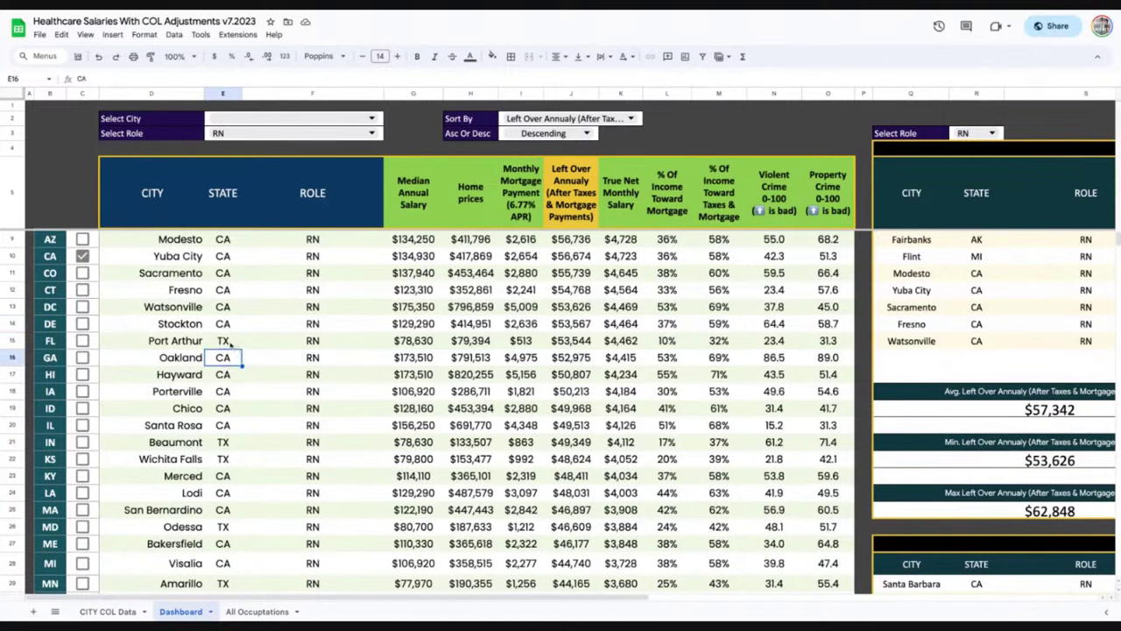
# Step: Examine Port Arthur's home price, median salary, monthly mortgage payment and annual left-over amount
pyautogui.click(231, 345)
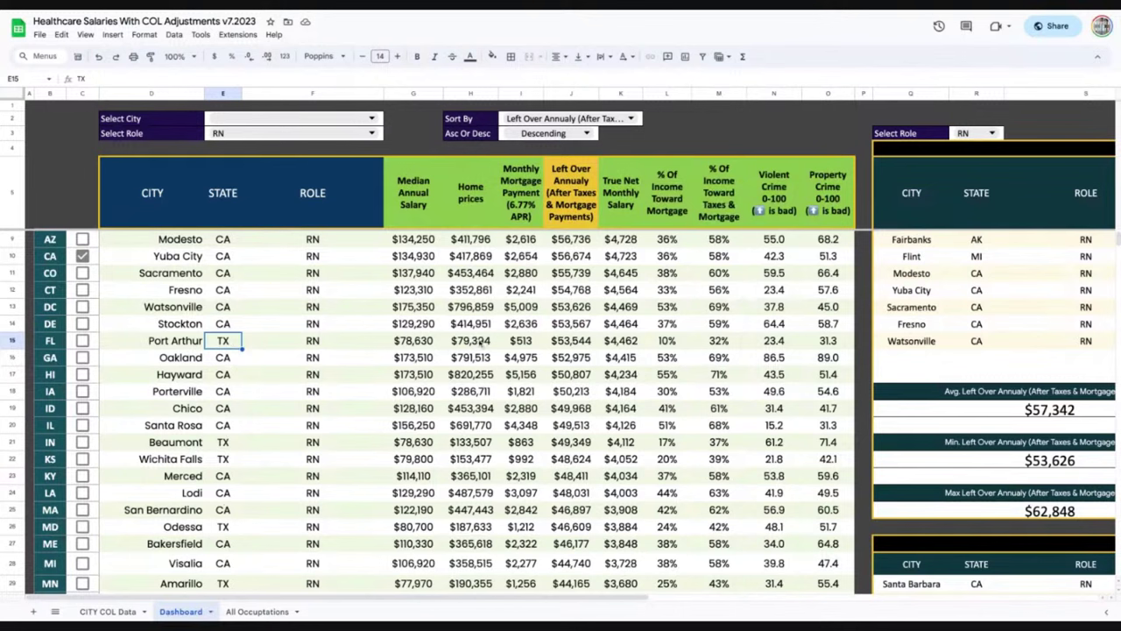
pyautogui.click(453, 340)
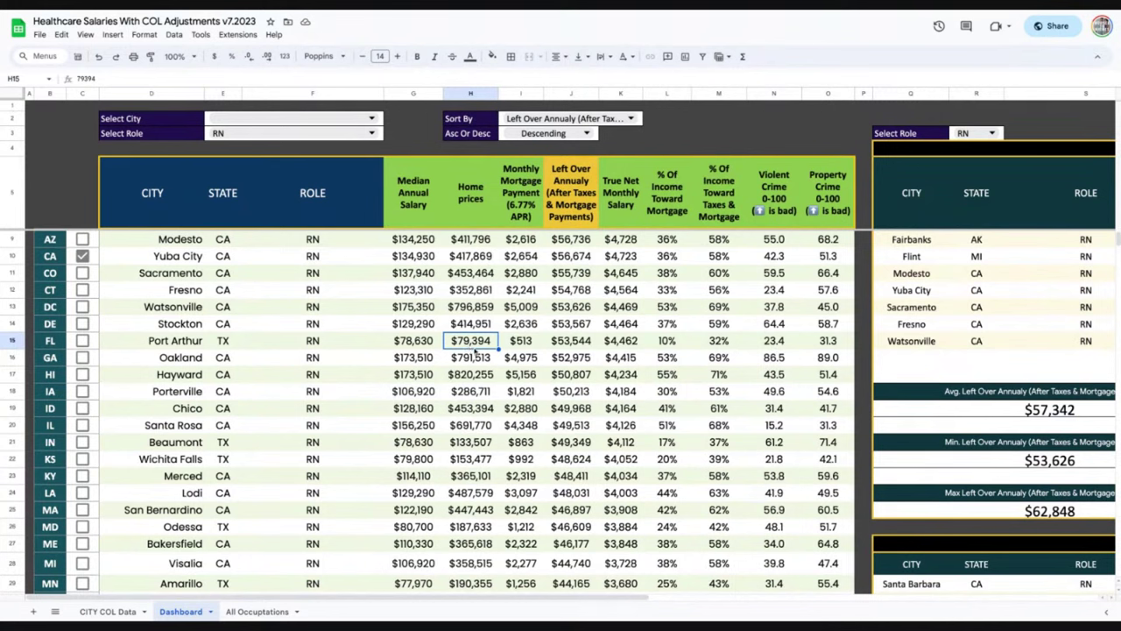
pyautogui.click(531, 343)
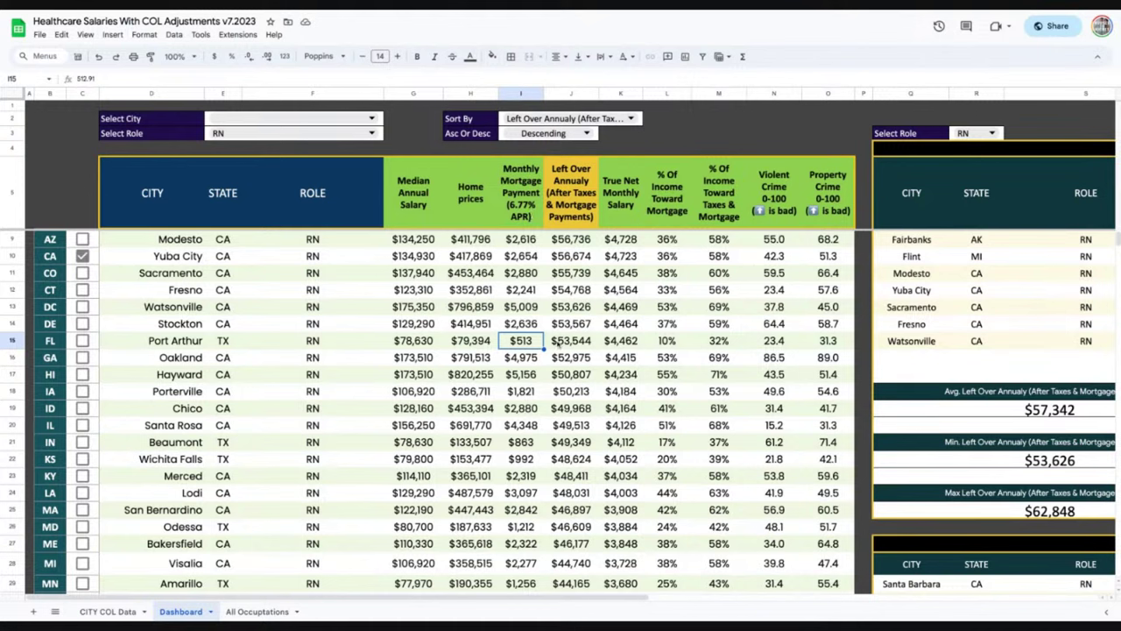
pyautogui.click(437, 343)
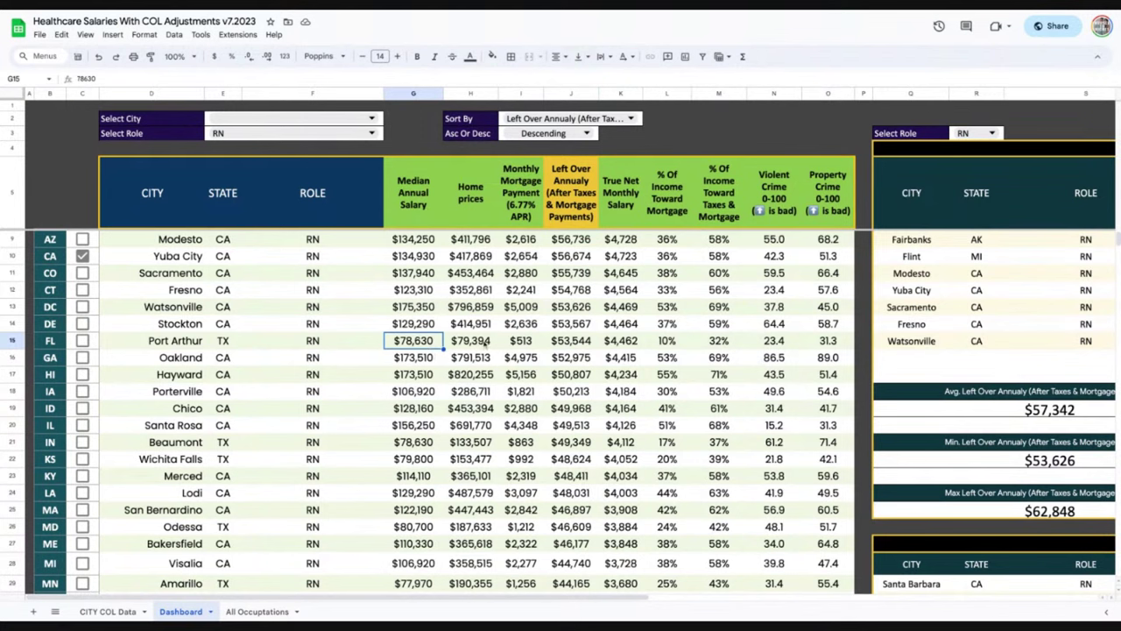
pyautogui.click(517, 342)
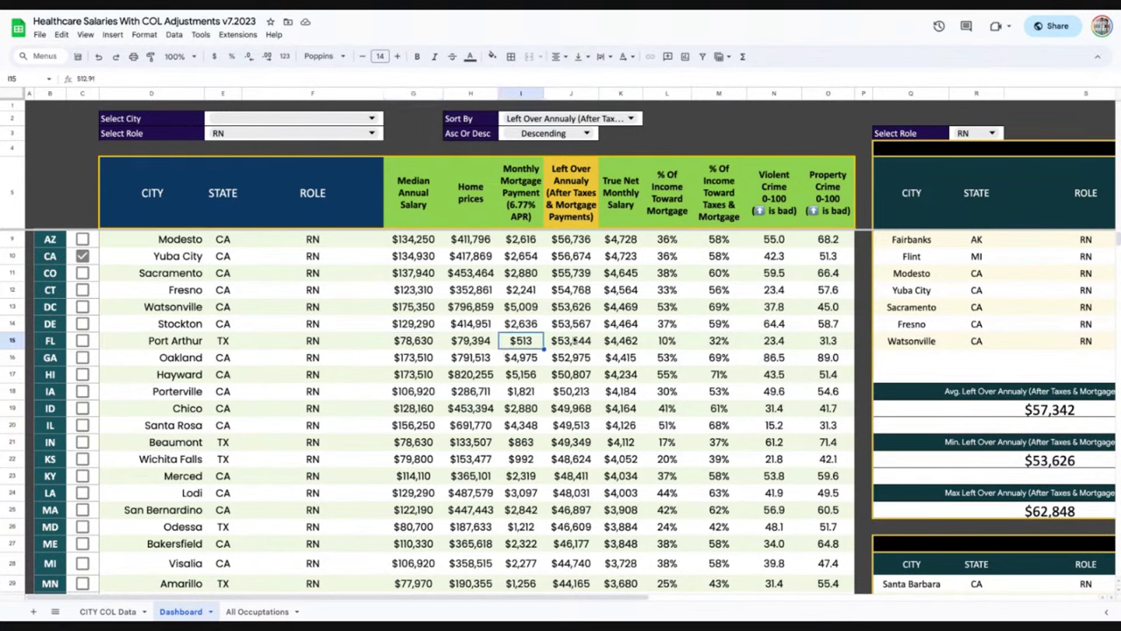
pyautogui.click(574, 342)
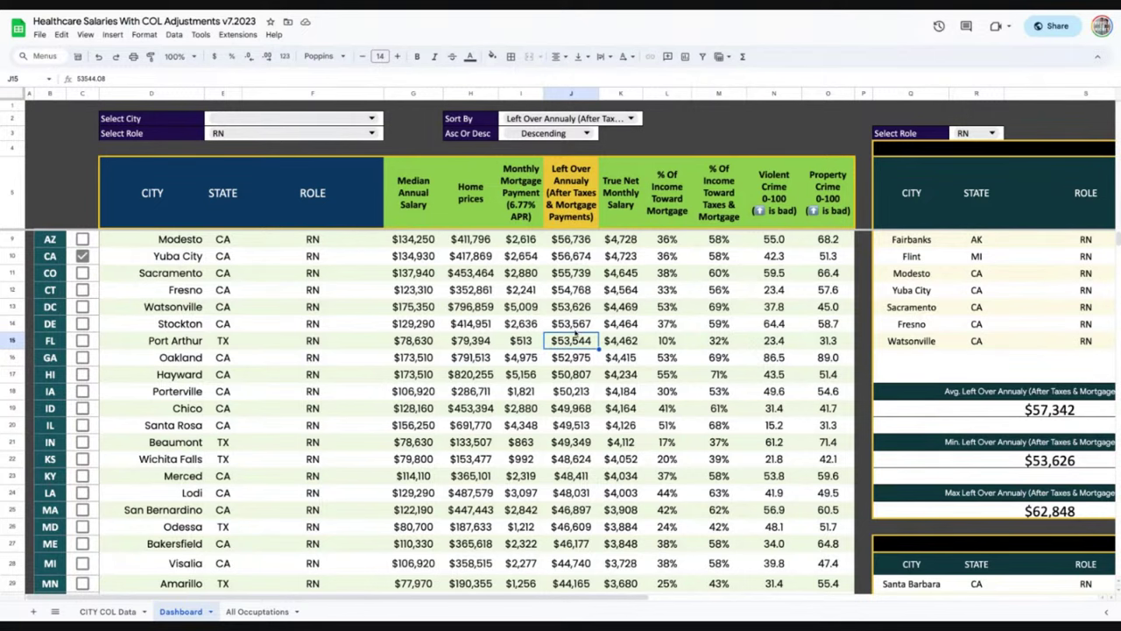
# Step: Highlight the annual left-over amounts of the top four cities, Vallejo through Modesto, to compare them
pyautogui.scroll(1, 576, 331)
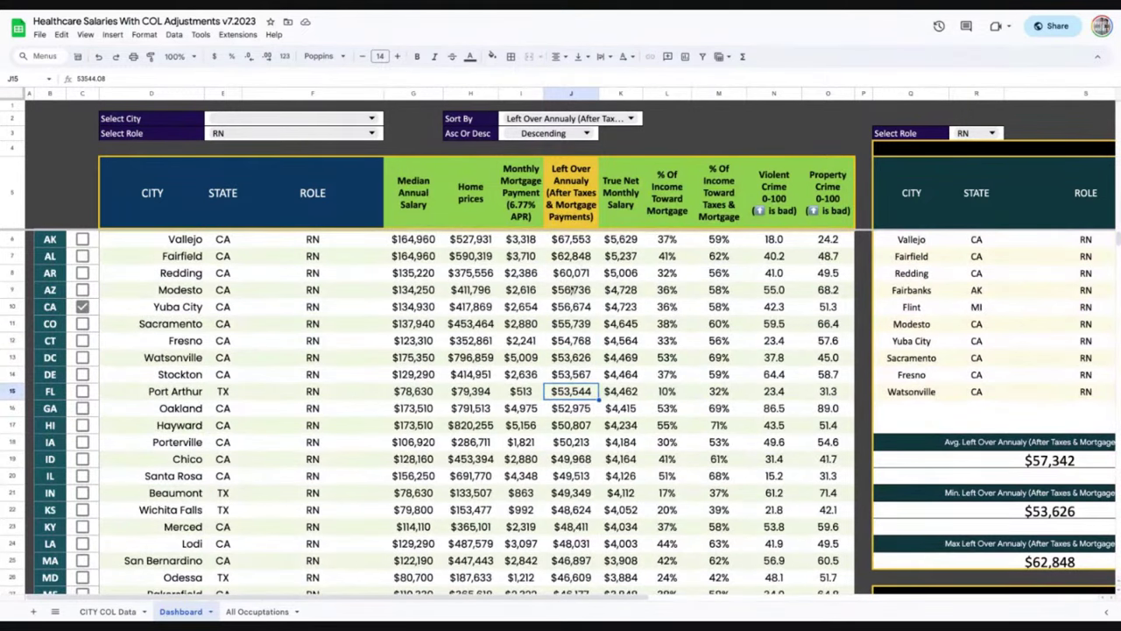
pyautogui.click(572, 244)
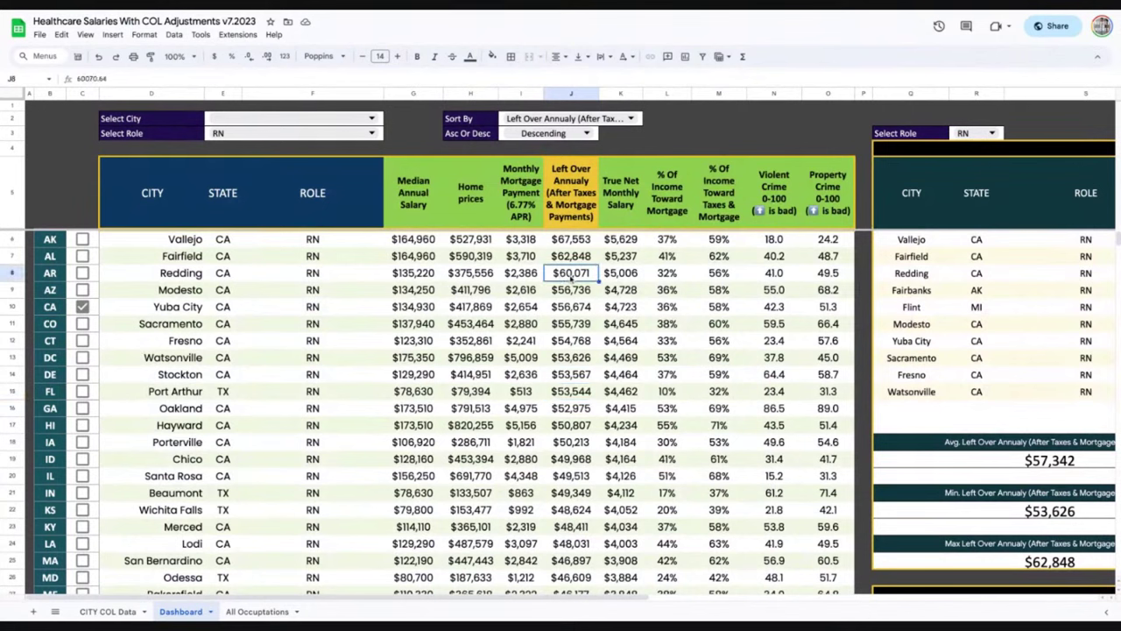
pyautogui.hotkey('shift', 'Down')
pyautogui.hotkey('shift', 'Down')
pyautogui.hotkey('shift', 'Down')
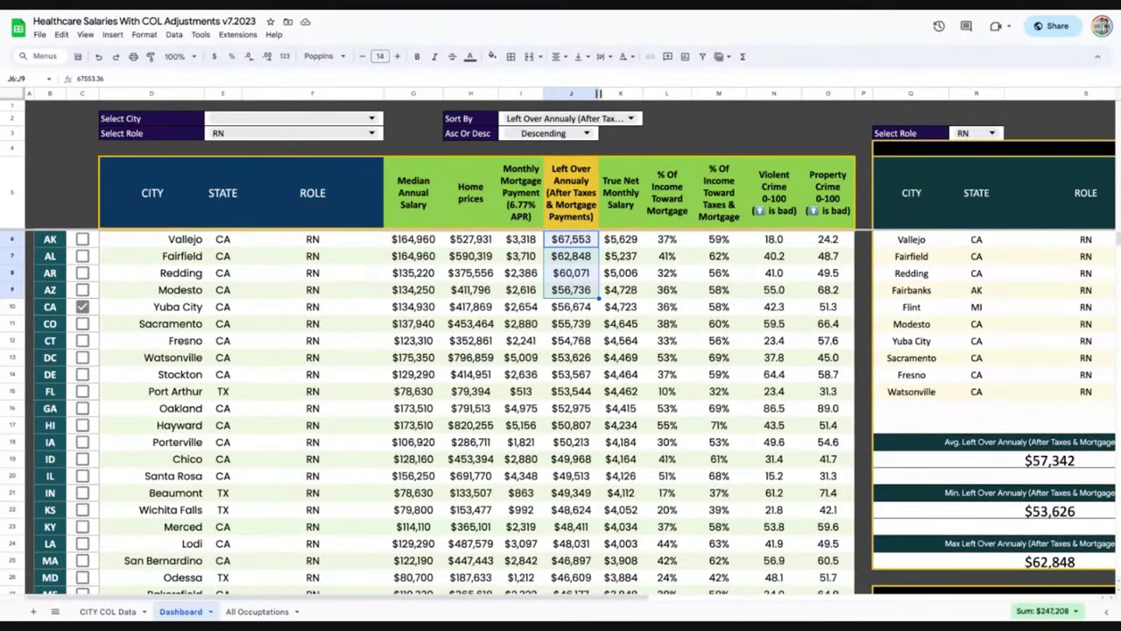
pyautogui.click(378, 340)
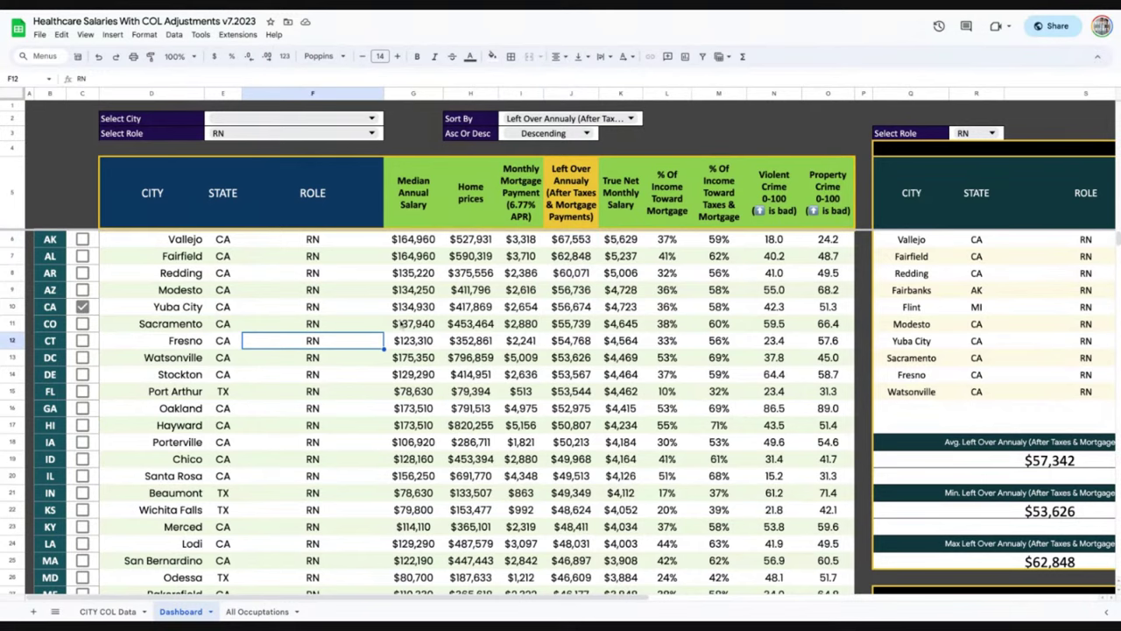
# Step: Check the states of the next-ranked RN cities, from Oakland and Hayward through Santa Rosa
pyautogui.scroll(-1, 398, 324)
pyautogui.scroll(1, 355, 304)
pyautogui.scroll(-2, 226, 359)
pyautogui.click(235, 377)
pyautogui.click(237, 392)
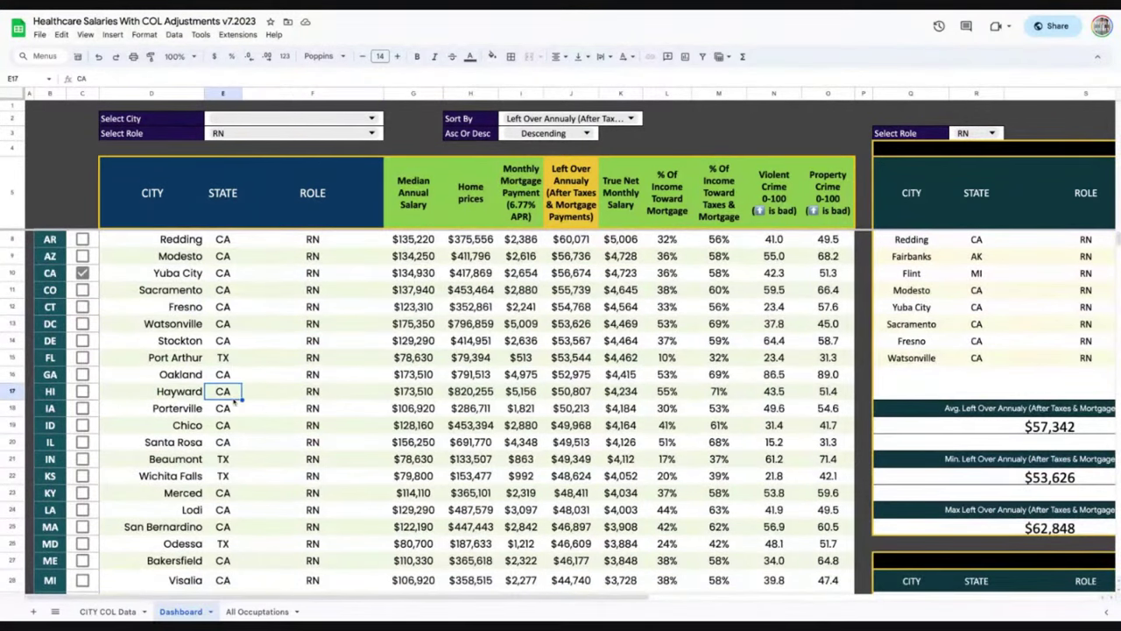
pyautogui.click(237, 410)
pyautogui.click(239, 426)
pyautogui.scroll(-1, 242, 411)
pyautogui.click(248, 422)
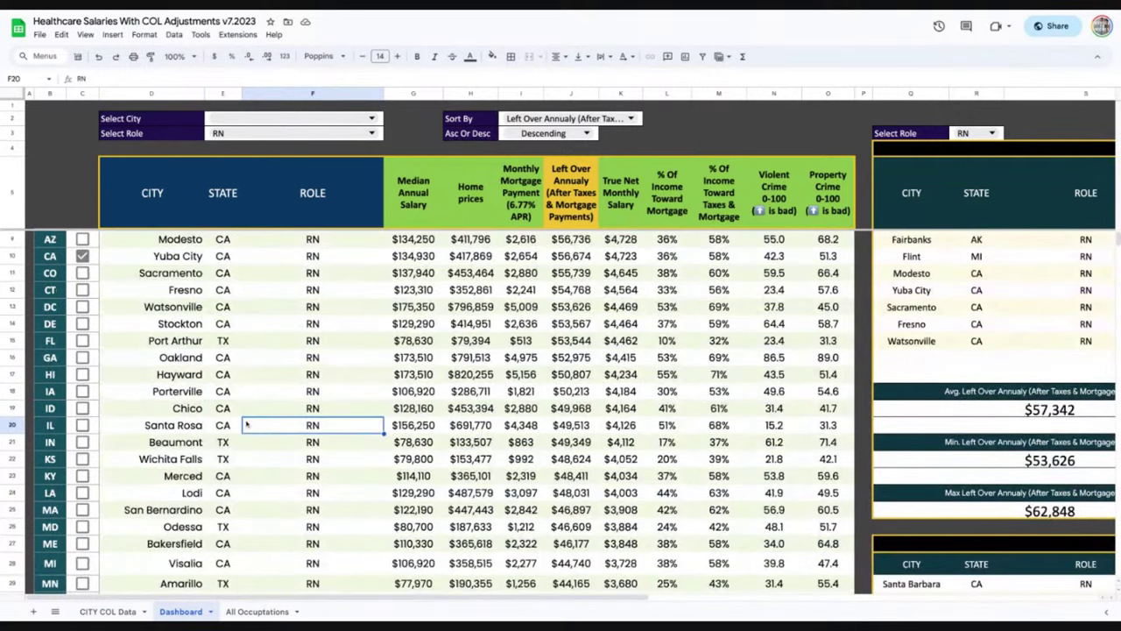
# Step: Examine Beaumont's state and home price in the RN results
pyautogui.scroll(-7, 248, 410)
pyautogui.click(226, 324)
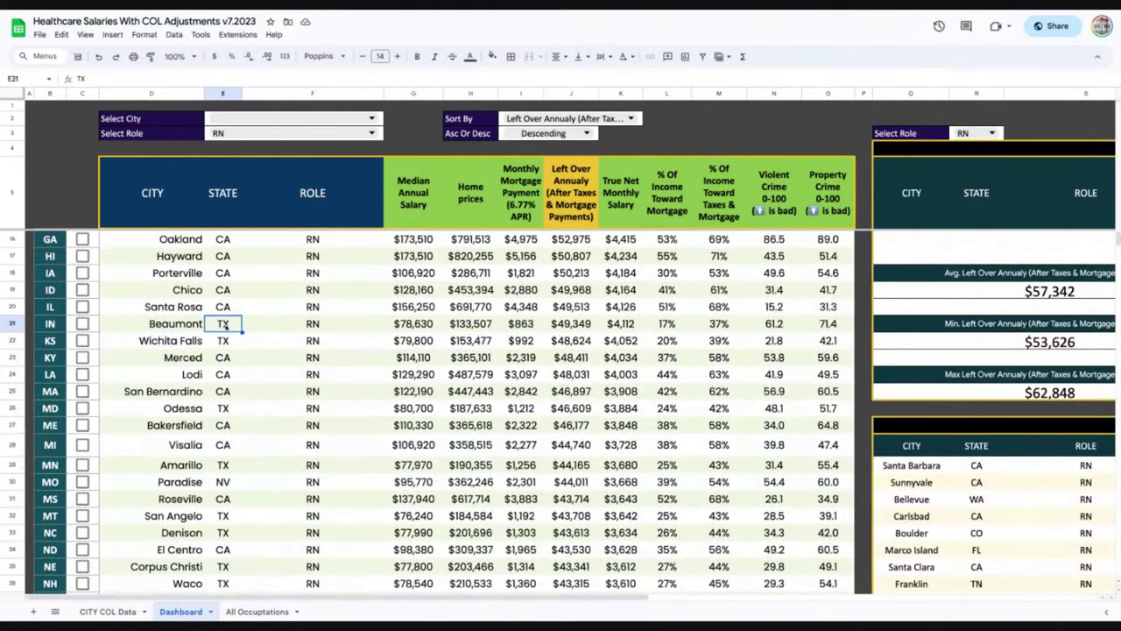
pyautogui.click(473, 324)
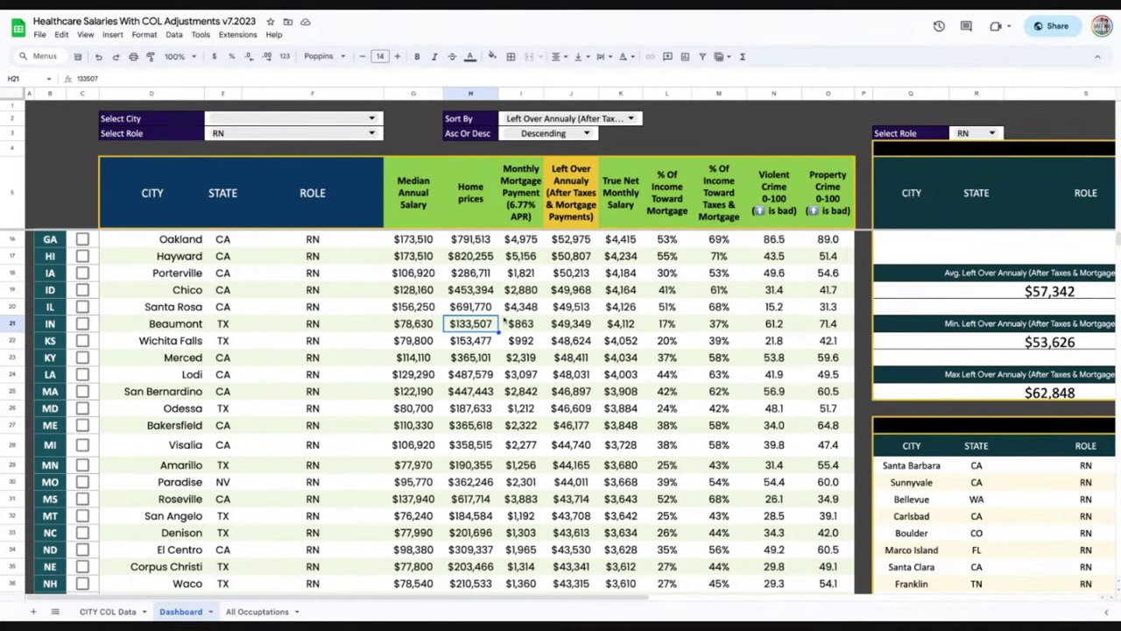
pyautogui.click(302, 356)
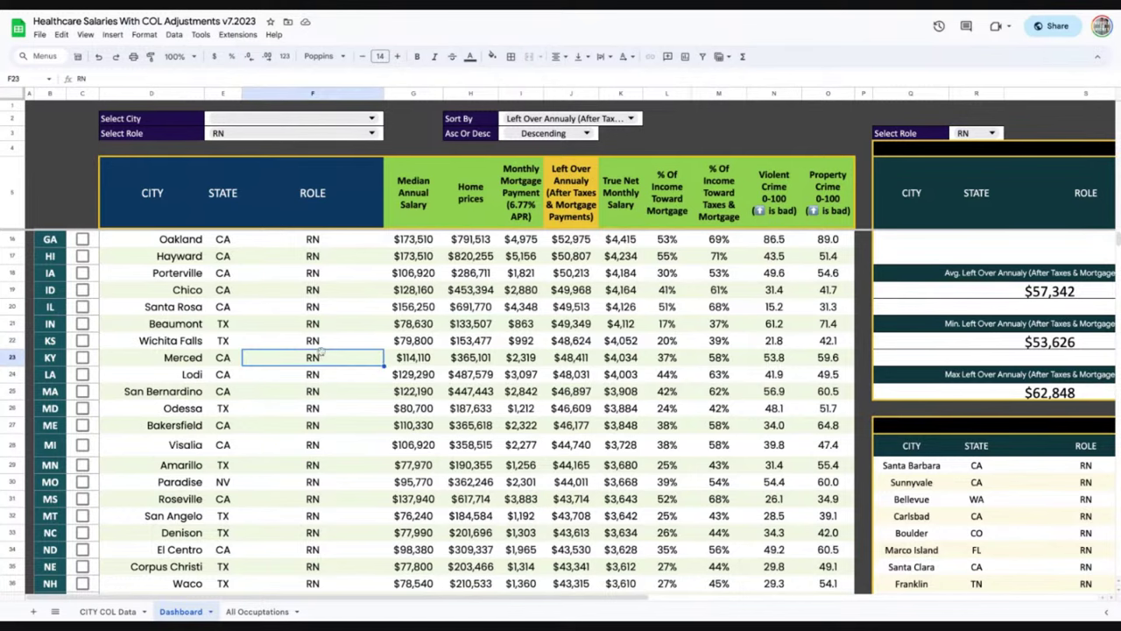
# Step: Examine Vallejo's income share toward taxes and mortgage and its crime scores, comparing violent crime with Fairfield and Oakland
pyautogui.scroll(3, 317, 352)
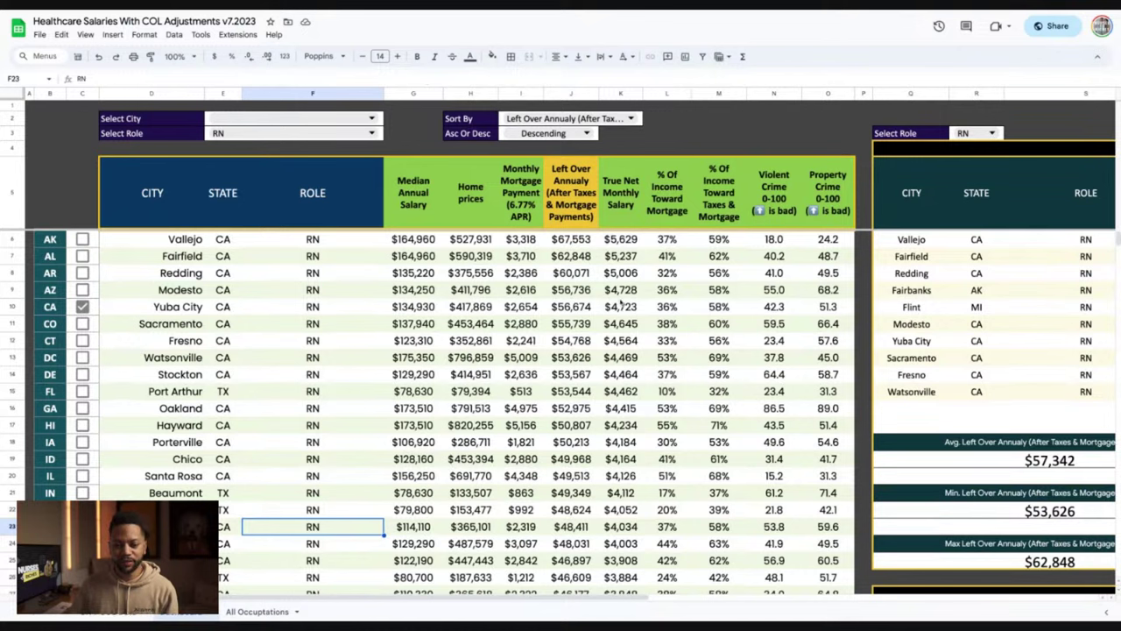
pyautogui.click(705, 247)
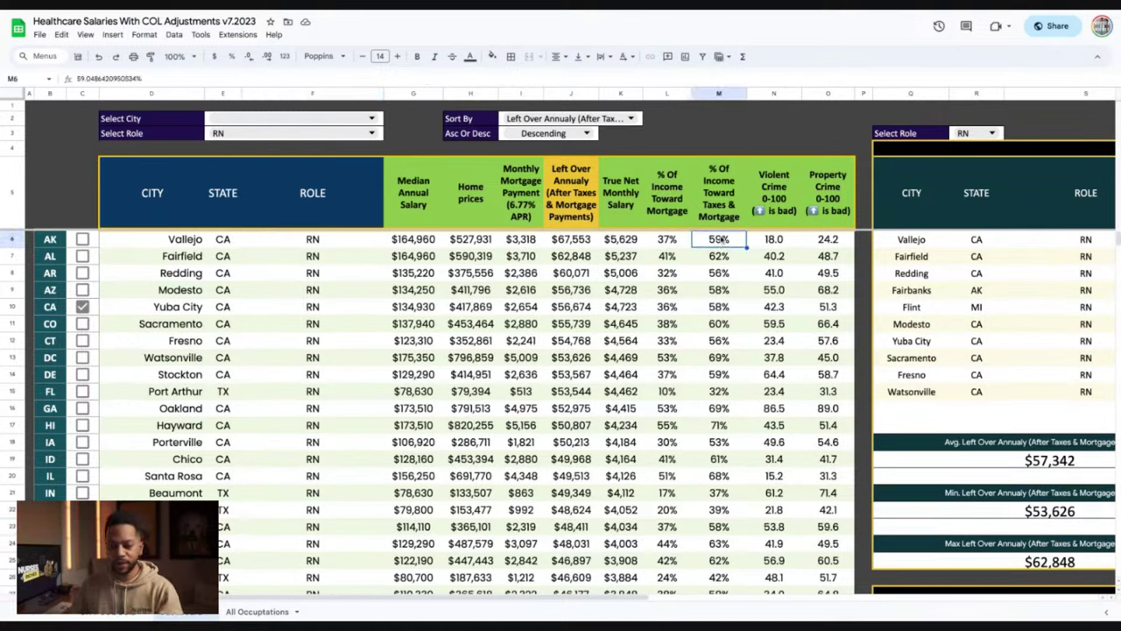
pyautogui.click(780, 243)
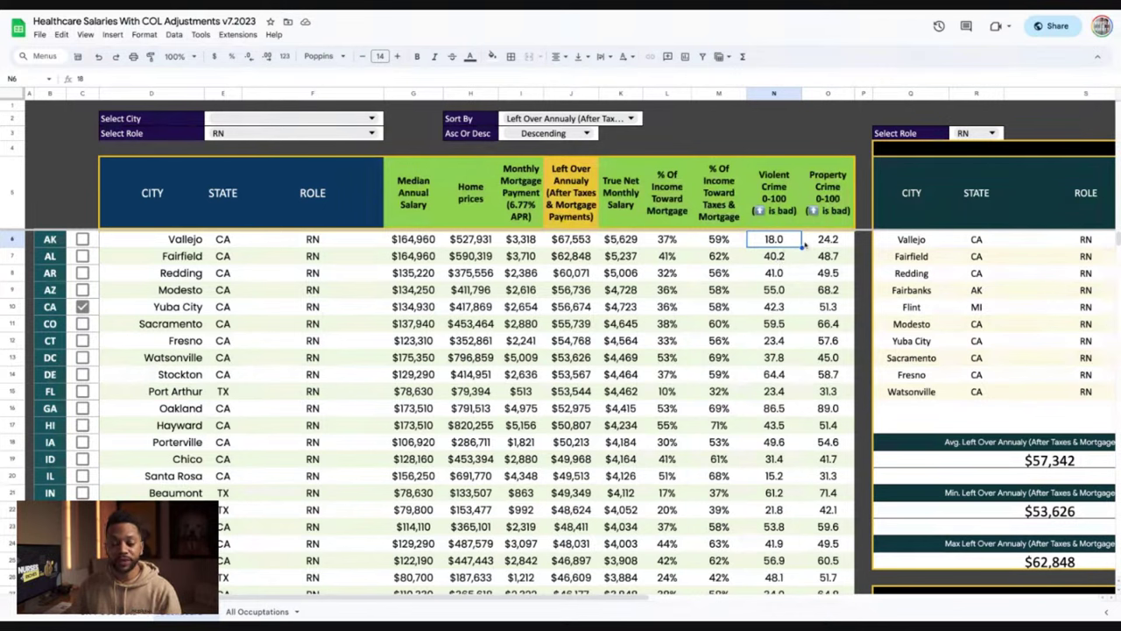
pyautogui.click(821, 240)
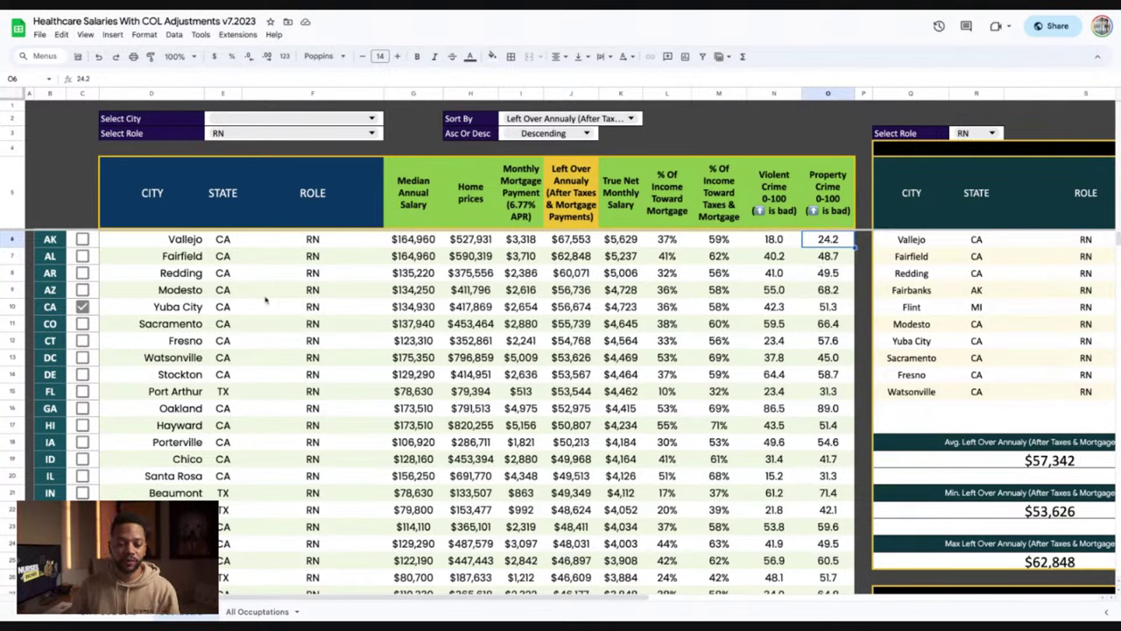
pyautogui.click(779, 260)
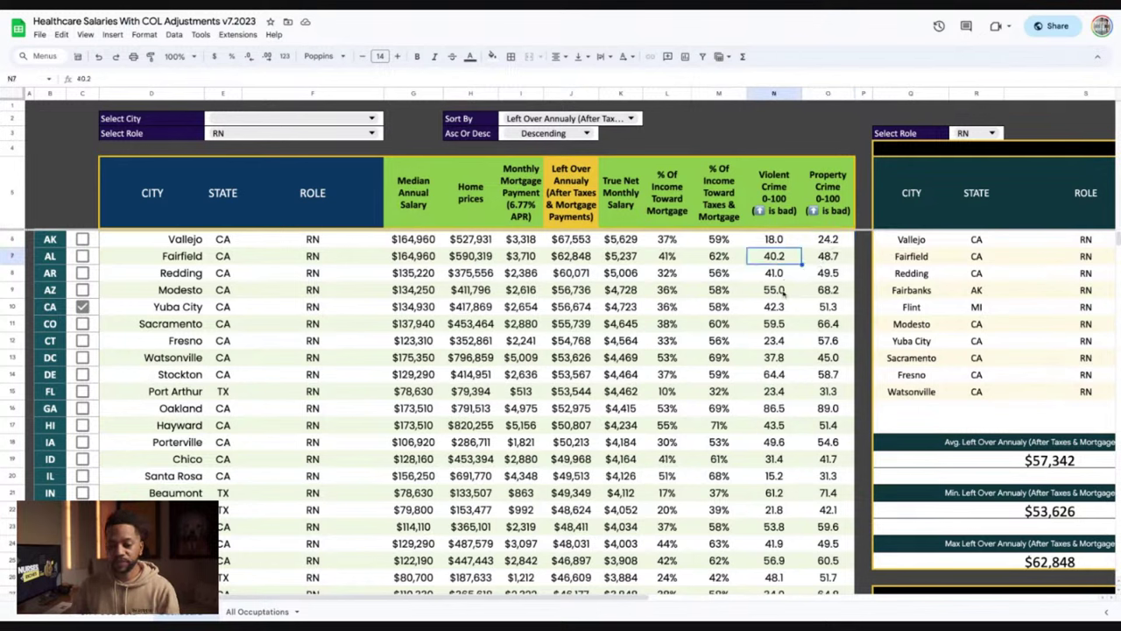
pyautogui.click(773, 410)
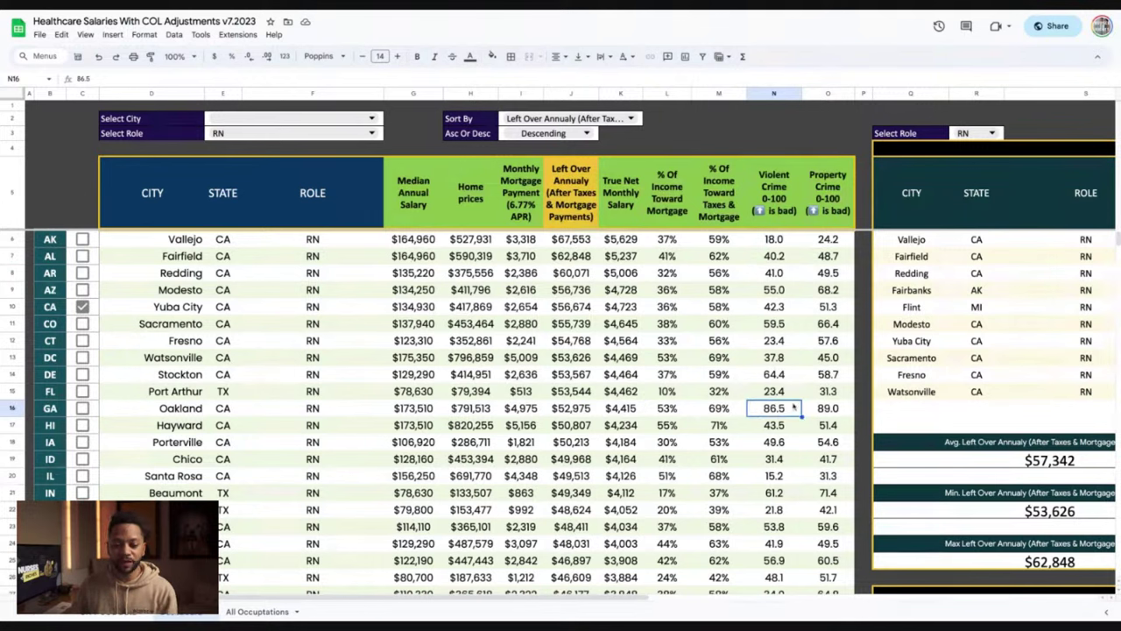
# Step: Check Oakland's property crime score and glance over the lower-ranked RN cities down to the Nevada entries
pyautogui.click(818, 408)
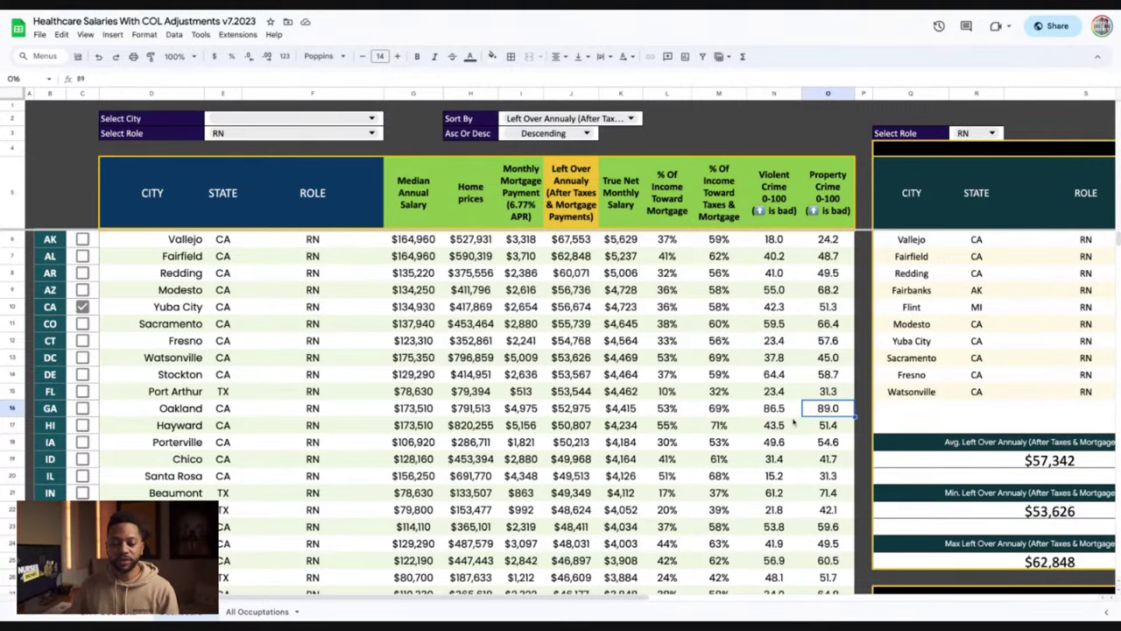
pyautogui.scroll(-1, 794, 422)
pyautogui.scroll(-2, 749, 444)
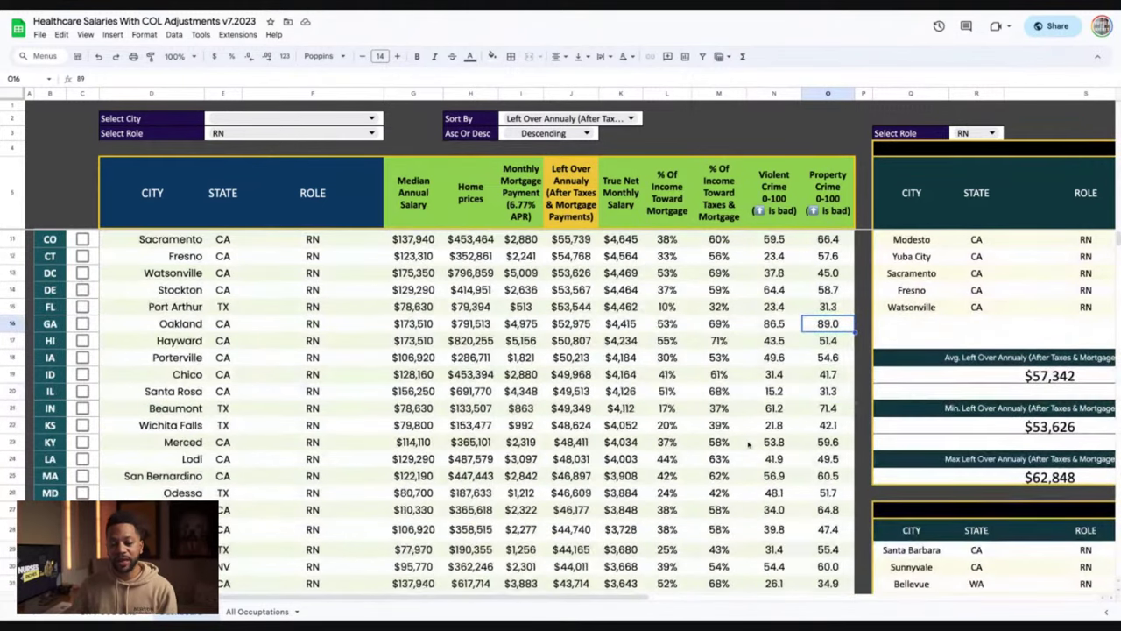
pyautogui.scroll(3, 355, 312)
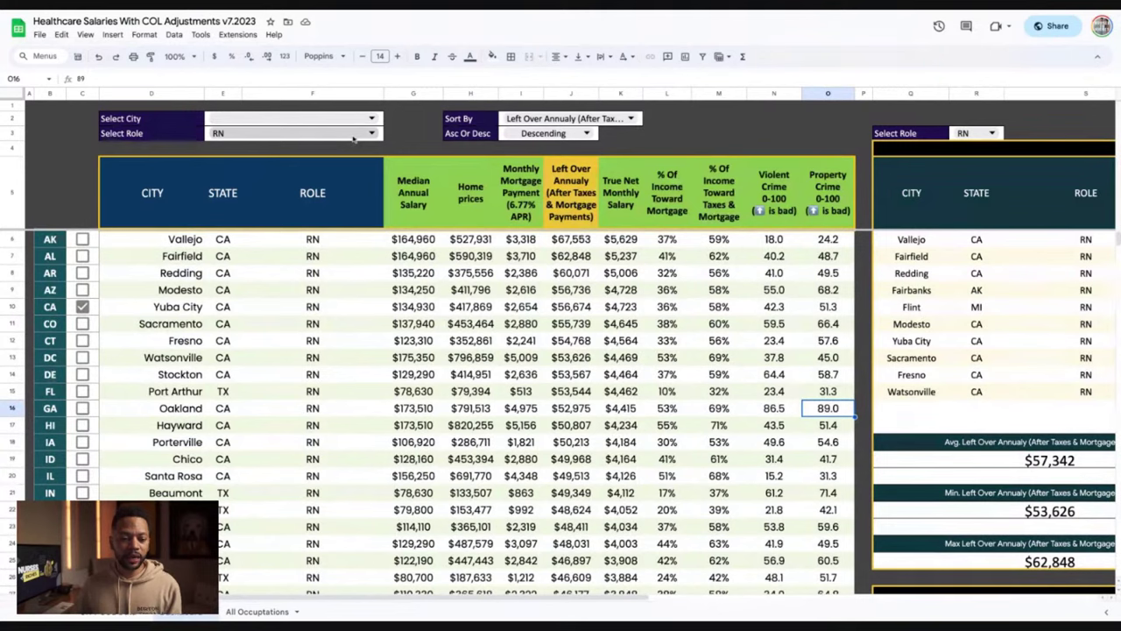
# Step: Clear the CA, NV and TX state filters so RN cities from all states are listed
pyautogui.click(82, 307)
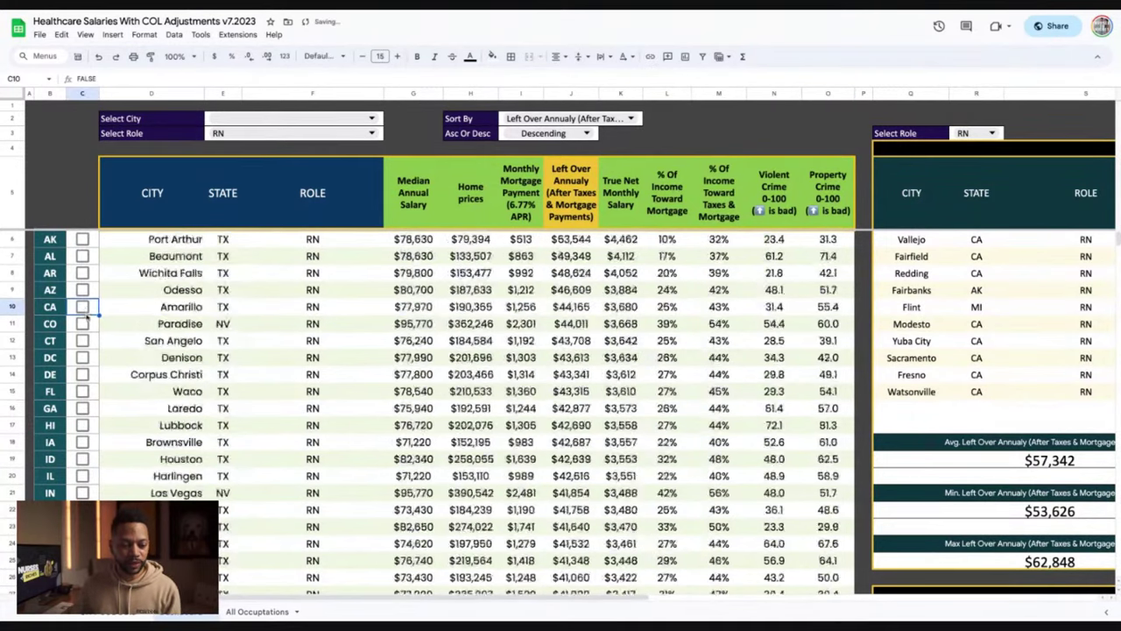
pyautogui.scroll(-8, 88, 350)
pyautogui.click(84, 409)
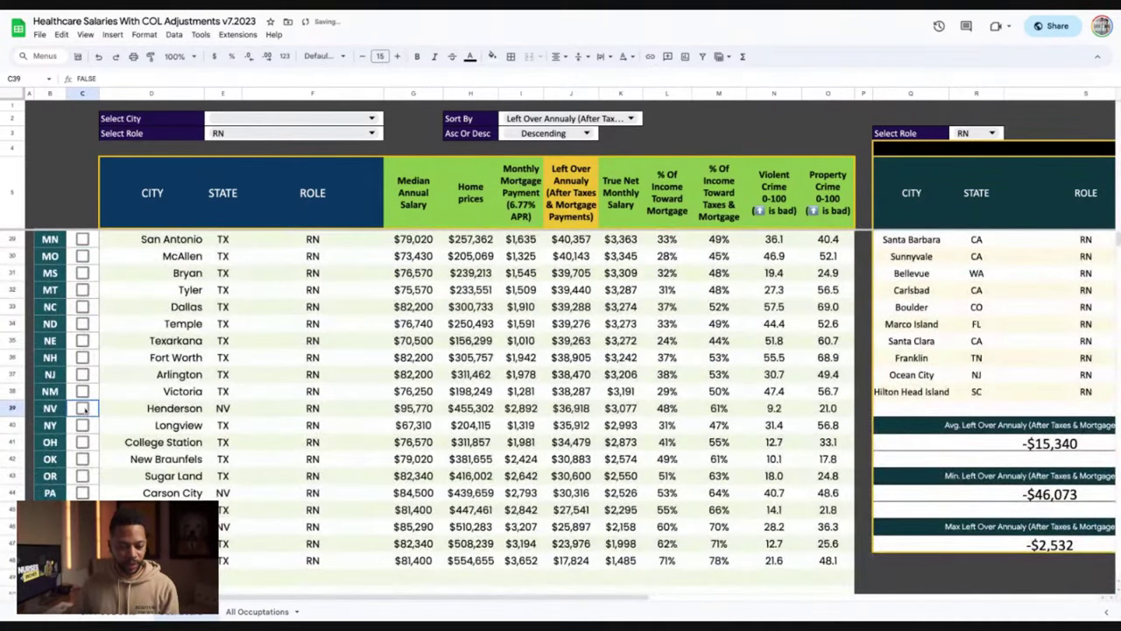
pyautogui.scroll(-2, 84, 409)
pyautogui.click(82, 459)
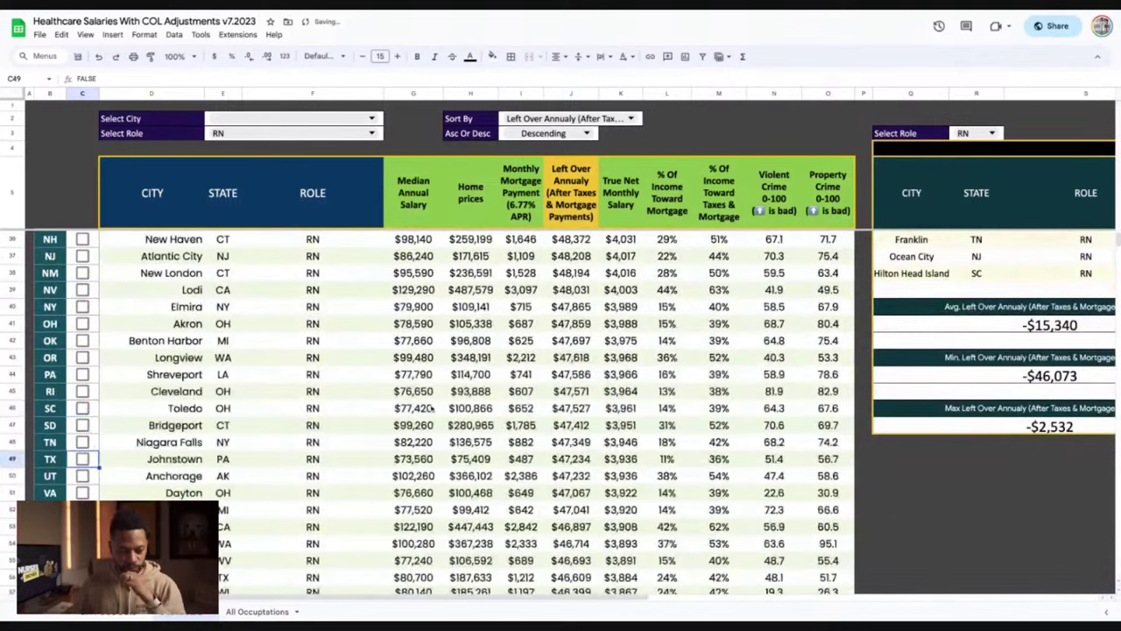
pyautogui.scroll(10, 432, 409)
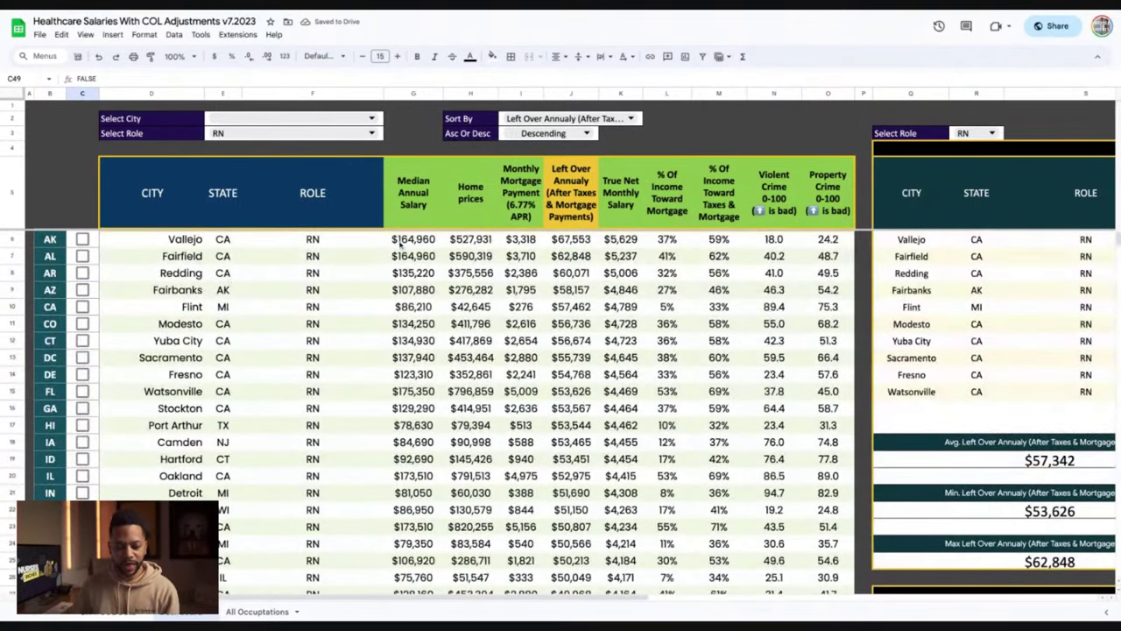
# Step: Examine Fairbanks among the top RN cities: its state, median salary, home price, mortgage payment and annual left-over amount
pyautogui.click(237, 253)
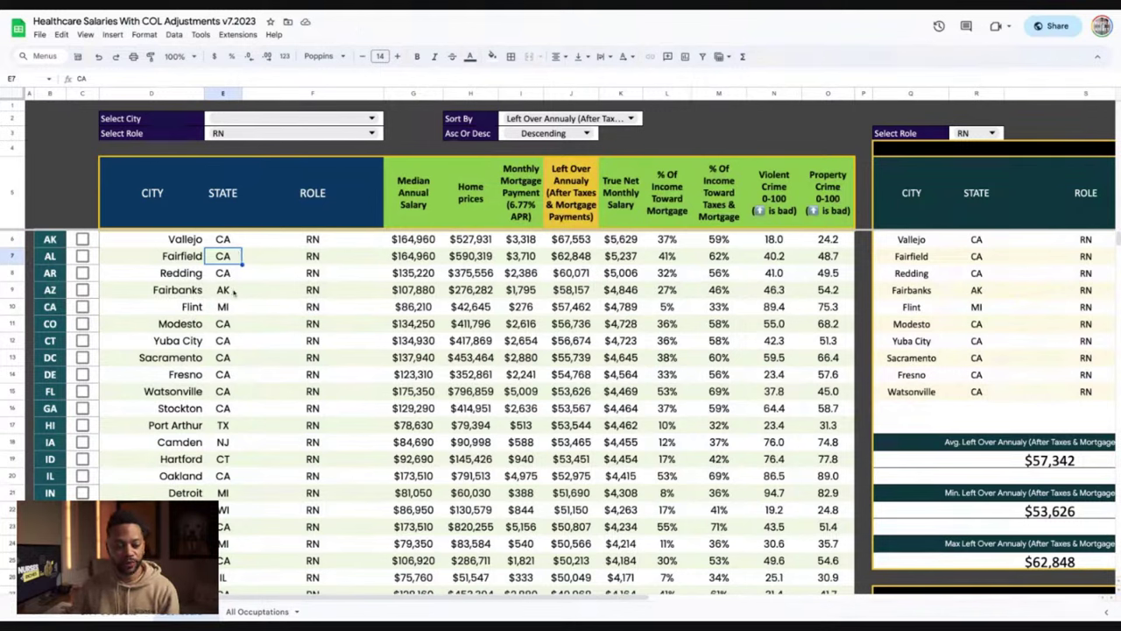
pyautogui.click(235, 294)
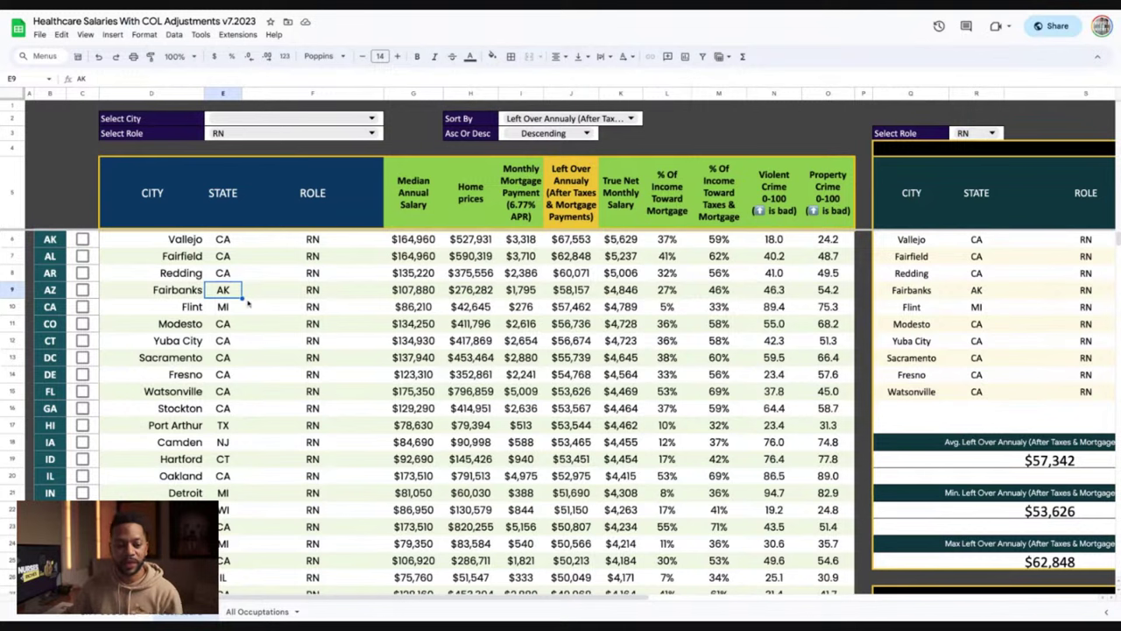
pyautogui.click(433, 296)
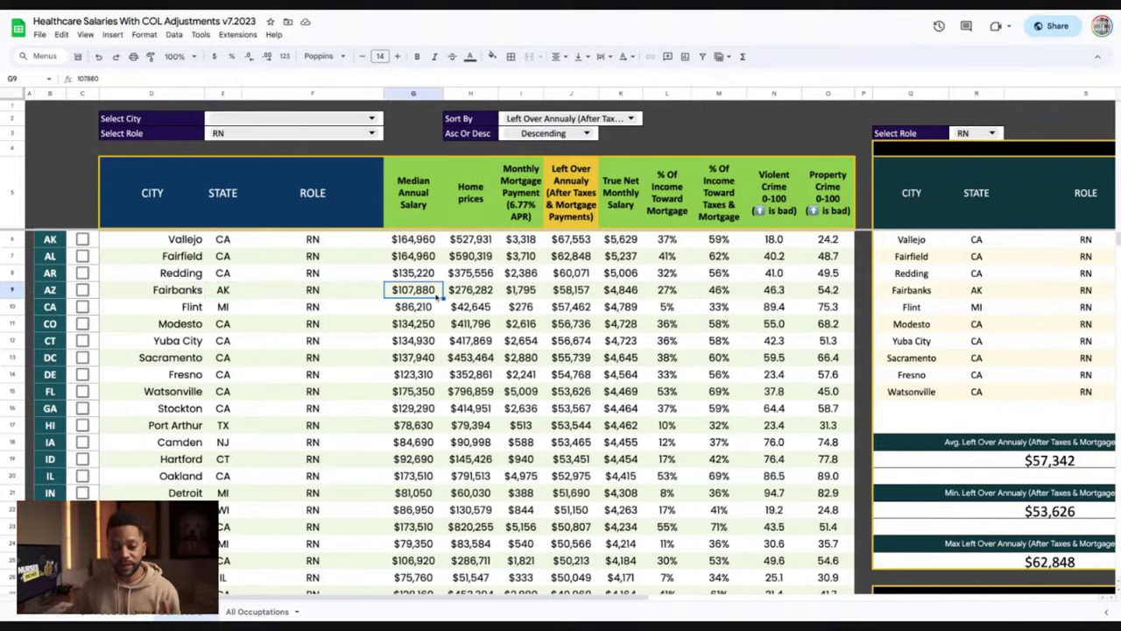
pyautogui.click(467, 299)
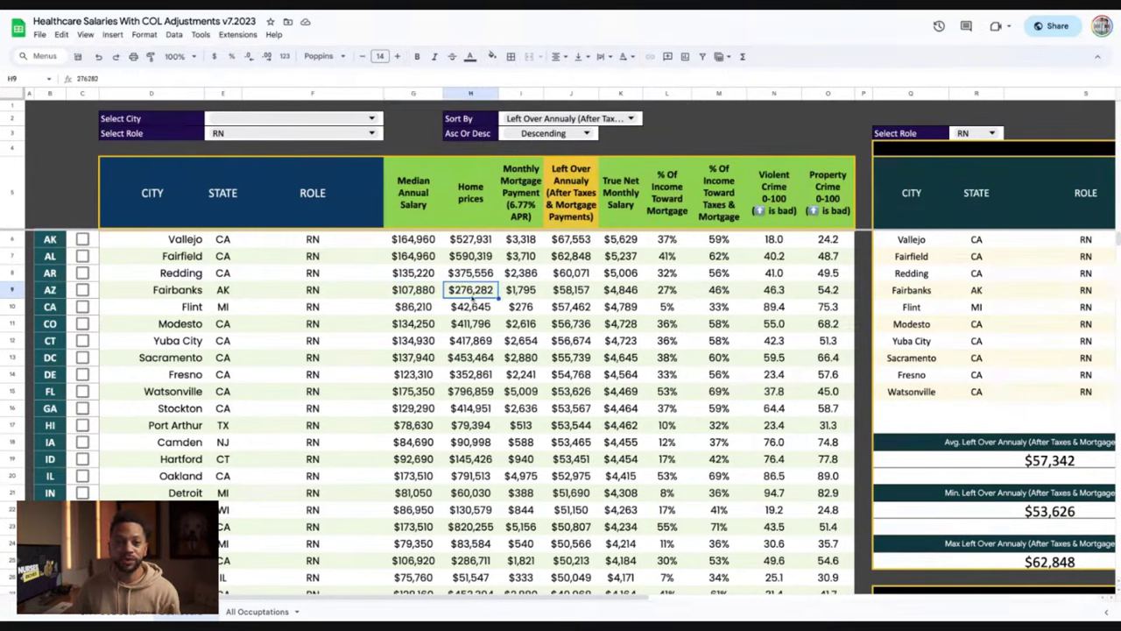
pyautogui.click(515, 297)
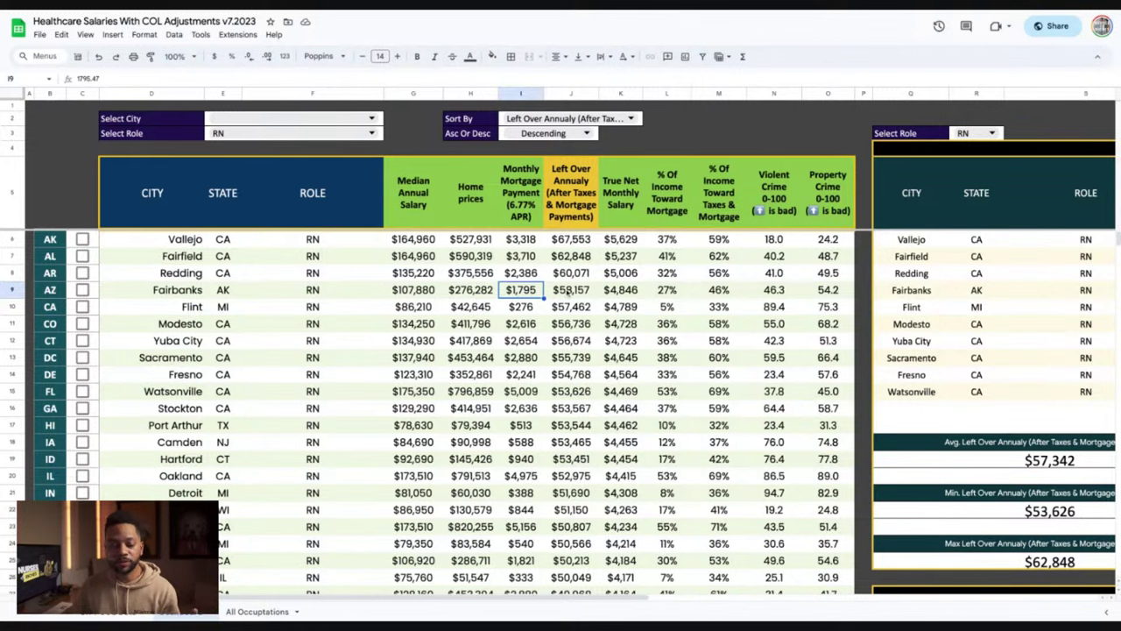
pyautogui.click(569, 294)
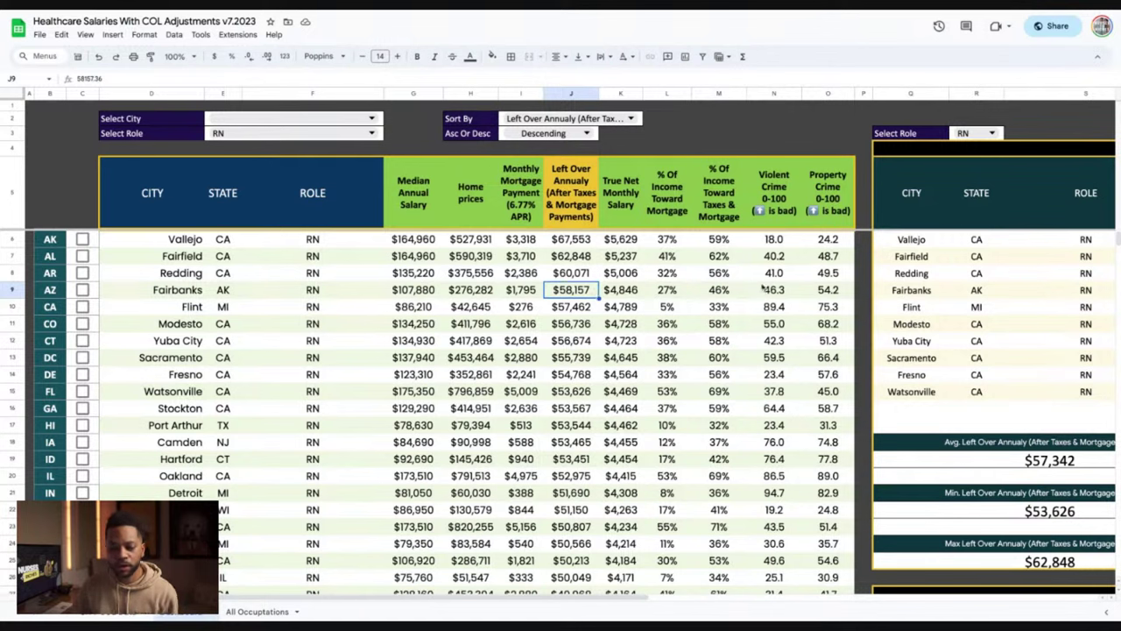
pyautogui.click(521, 296)
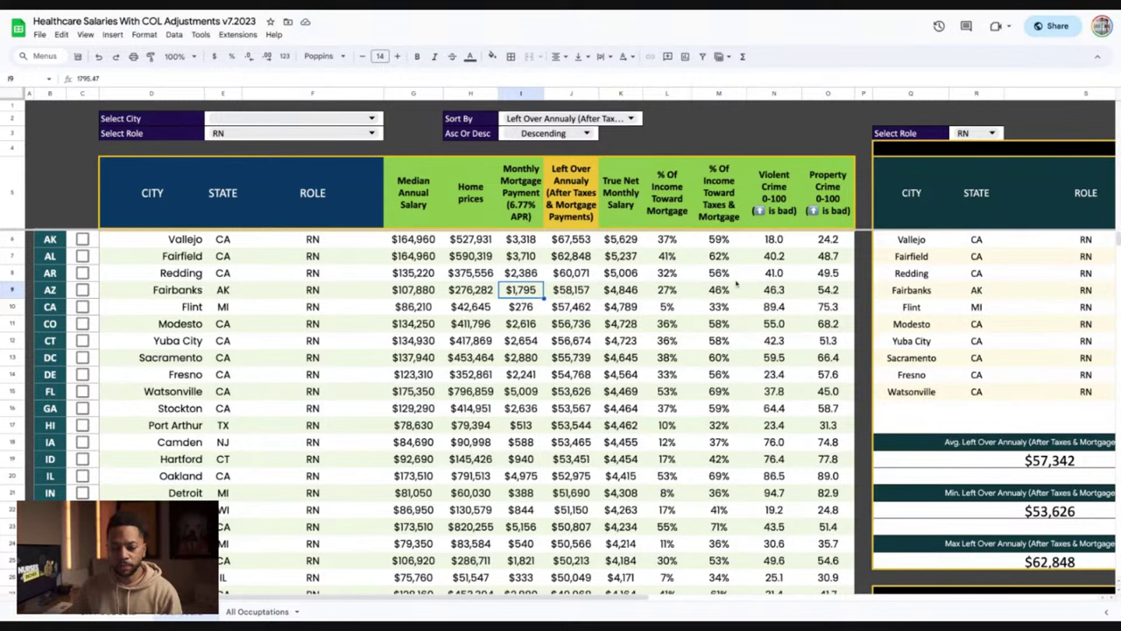
# Step: Compare Fairbanks' violent crime score with the cities from Fairfield through Modesto, and check Flint's annual left-over amount
pyautogui.click(783, 289)
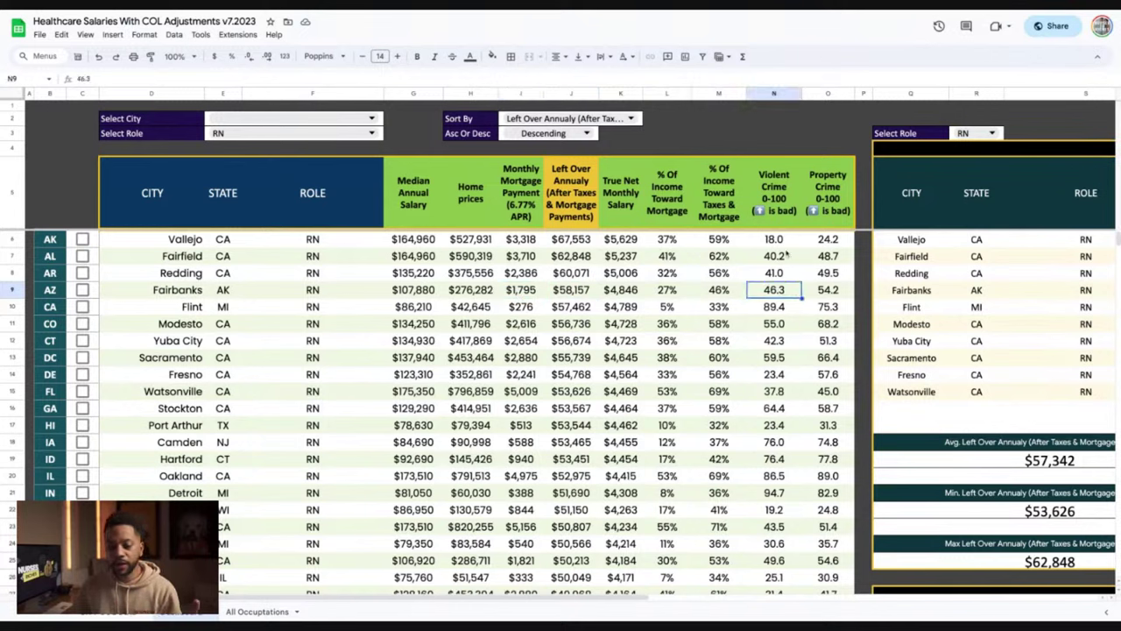
pyautogui.click(786, 254)
pyautogui.moveTo(785, 254); pyautogui.dragTo(785, 333)
pyautogui.click(571, 307)
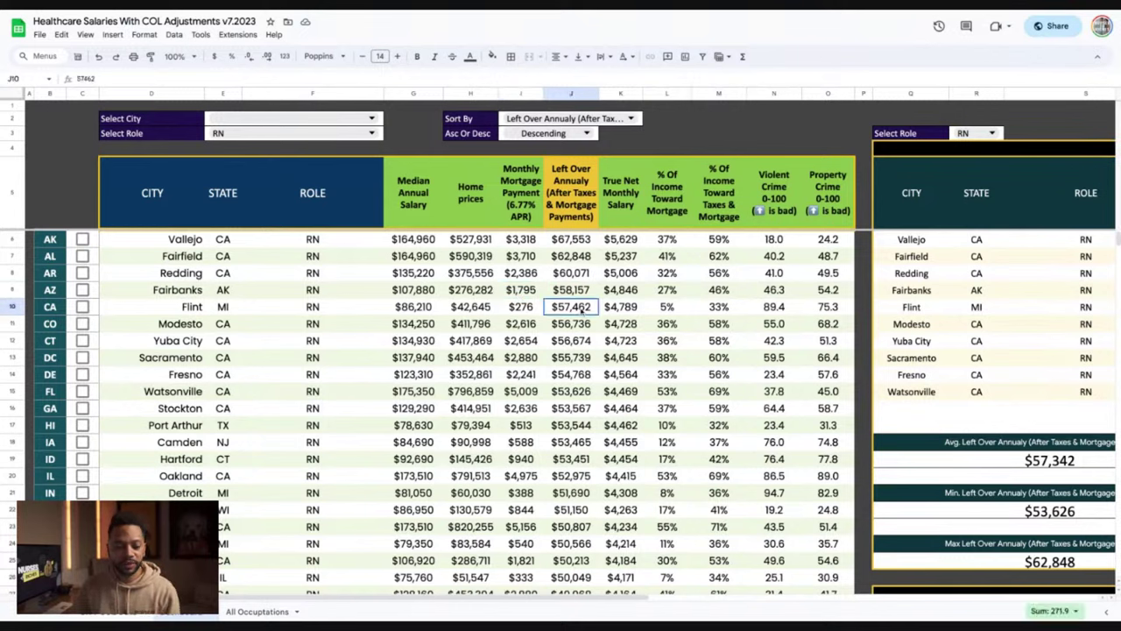
# Step: Sort the RN results by Home prices
pyautogui.click(635, 117)
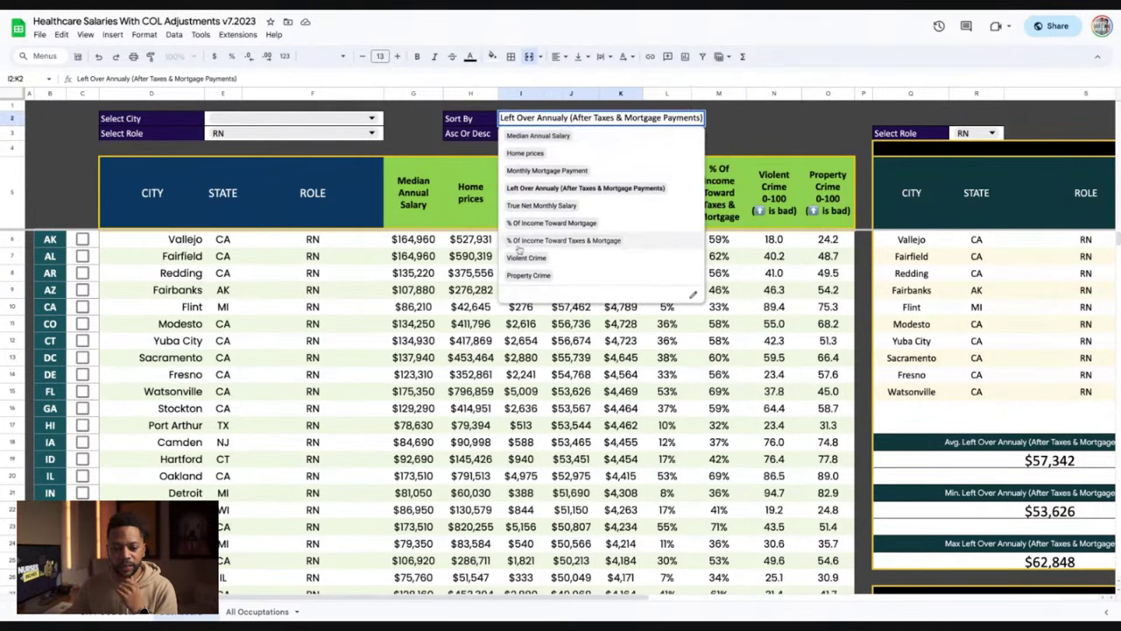
pyautogui.click(413, 289)
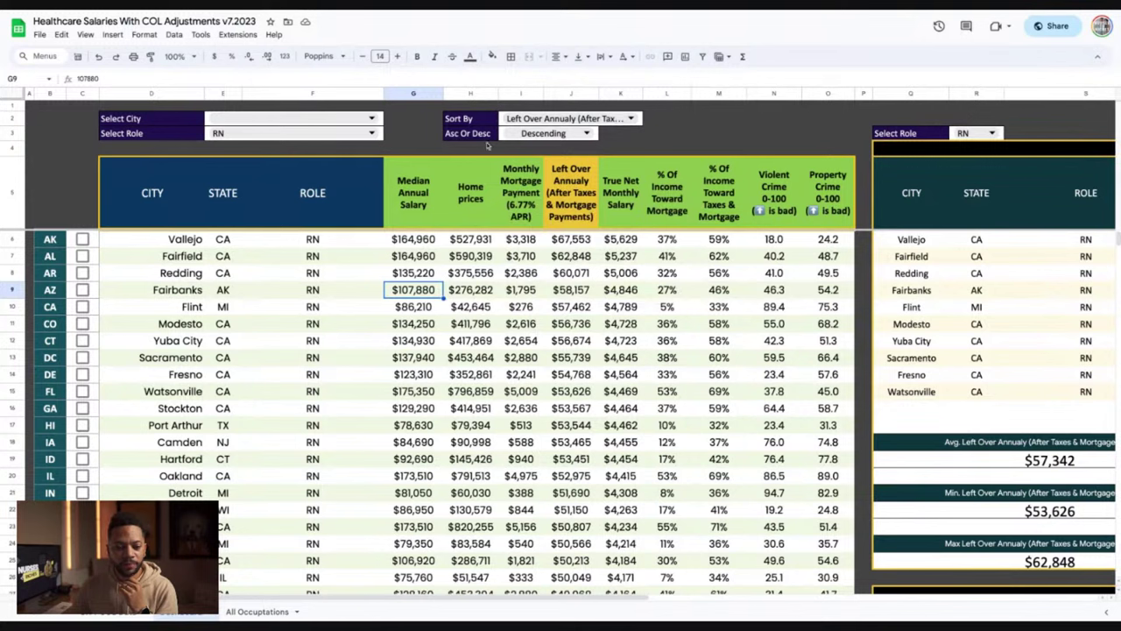
pyautogui.click(595, 120)
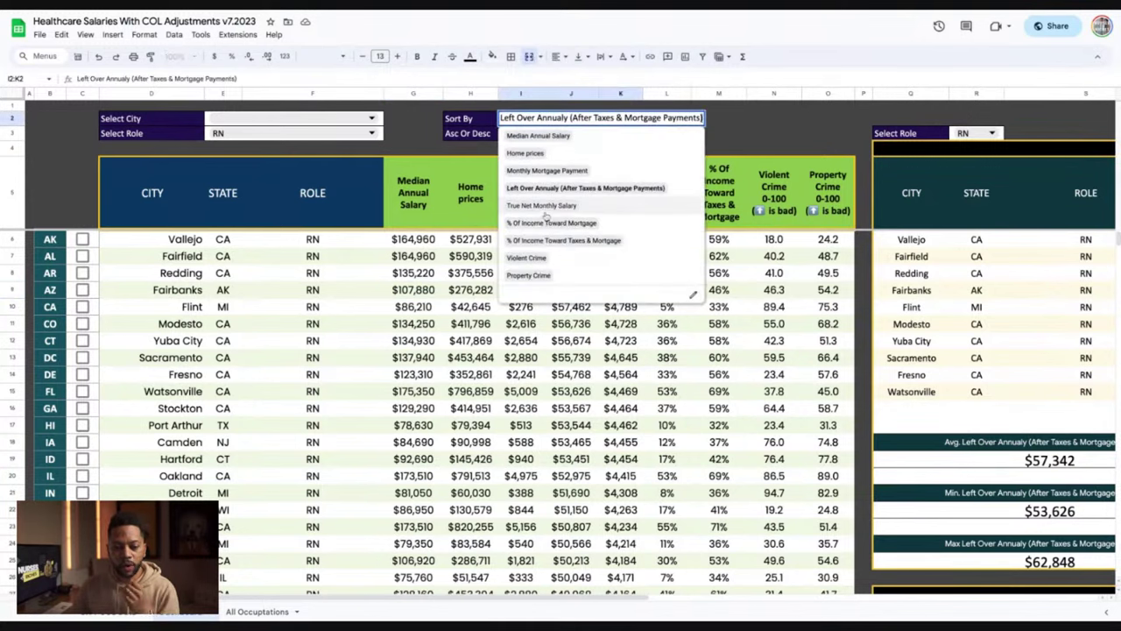
pyautogui.click(536, 155)
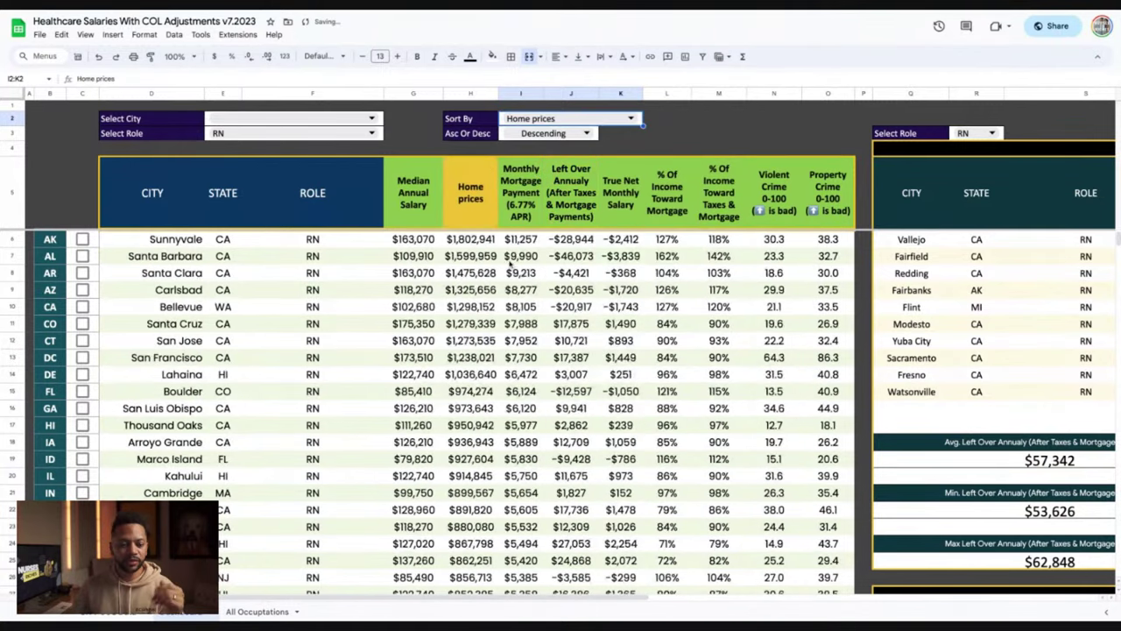
# Step: Examine the home prices of the most expensive RN cities, from Sunnyvale to Carlsbad
pyautogui.click(495, 239)
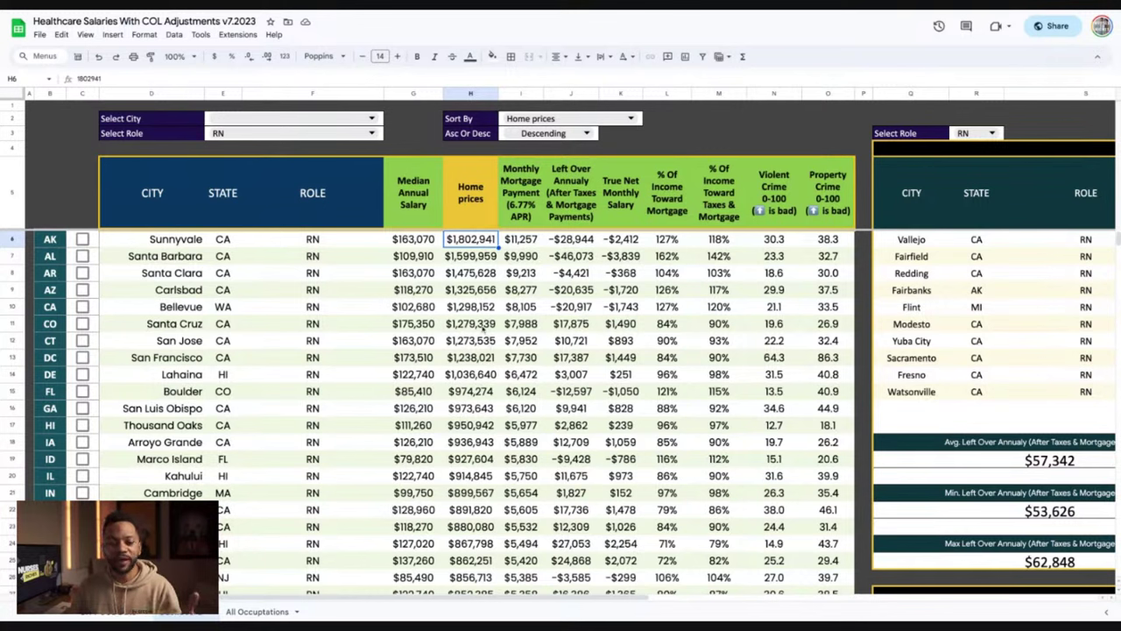
pyautogui.click(475, 289)
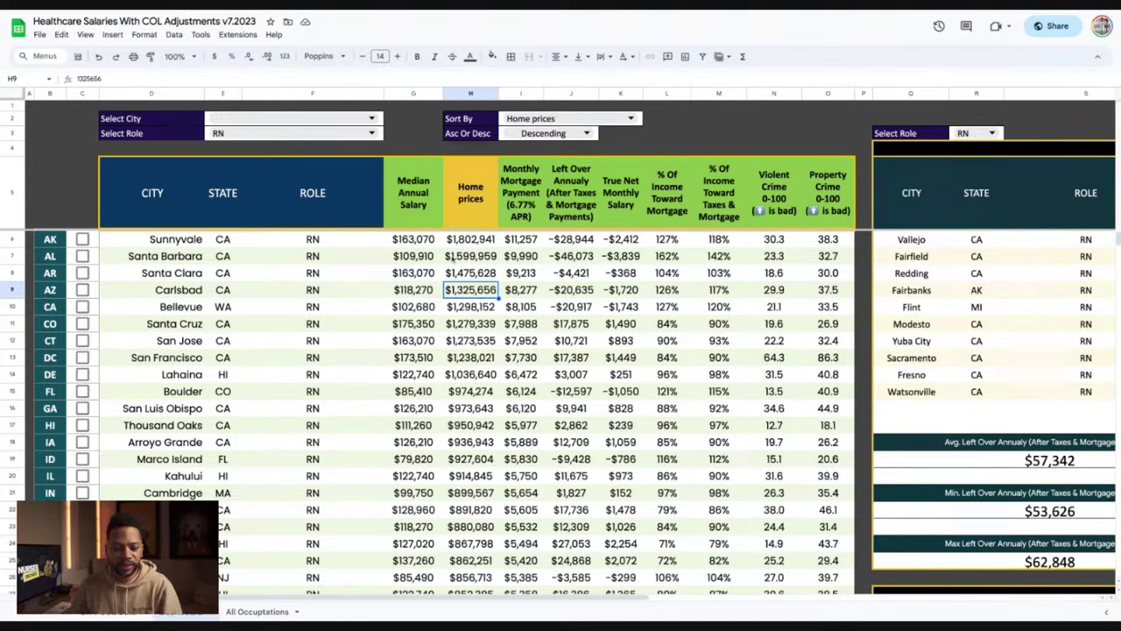
pyautogui.click(459, 244)
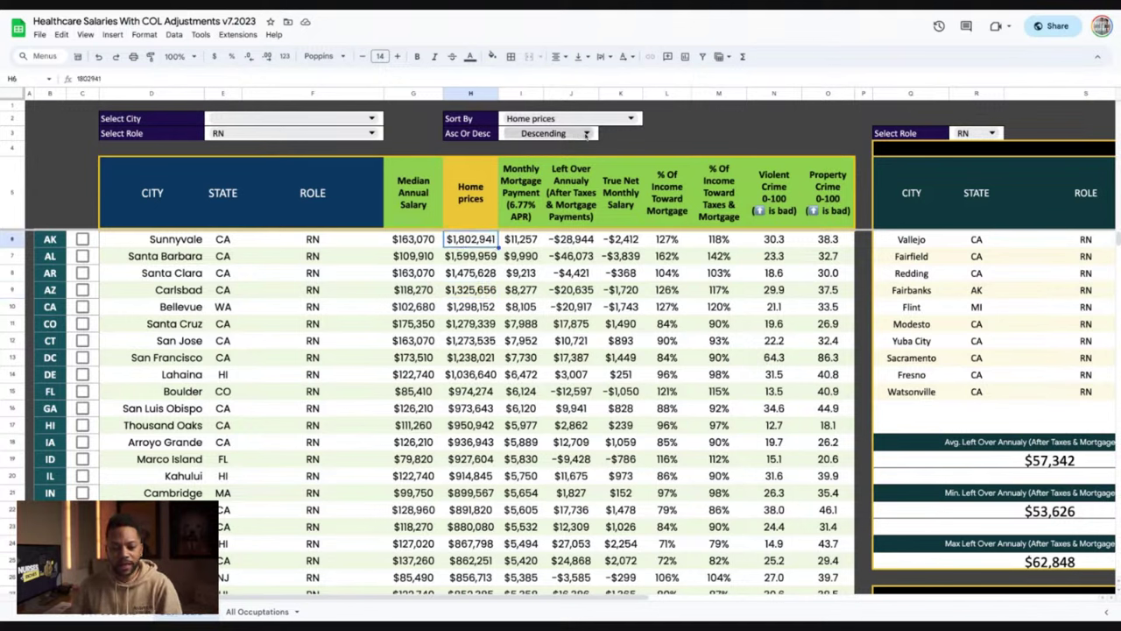
# Step: Change the sort order to Ascending and review the RN cities with the cheapest homes, starting with Flint
pyautogui.click(586, 135)
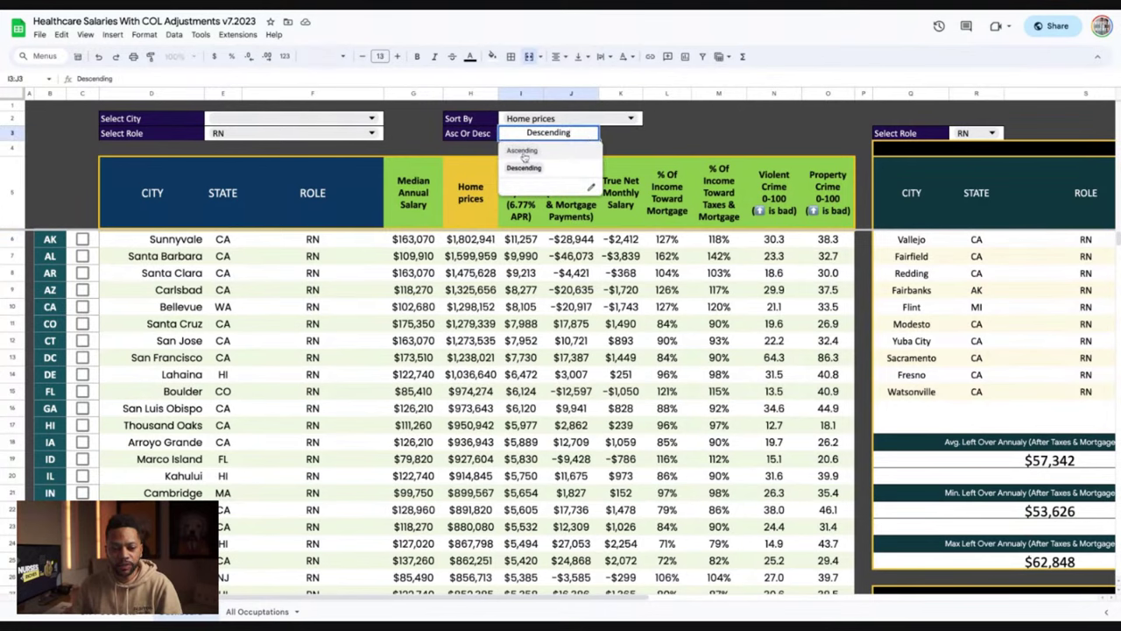
pyautogui.click(523, 151)
pyautogui.click(474, 243)
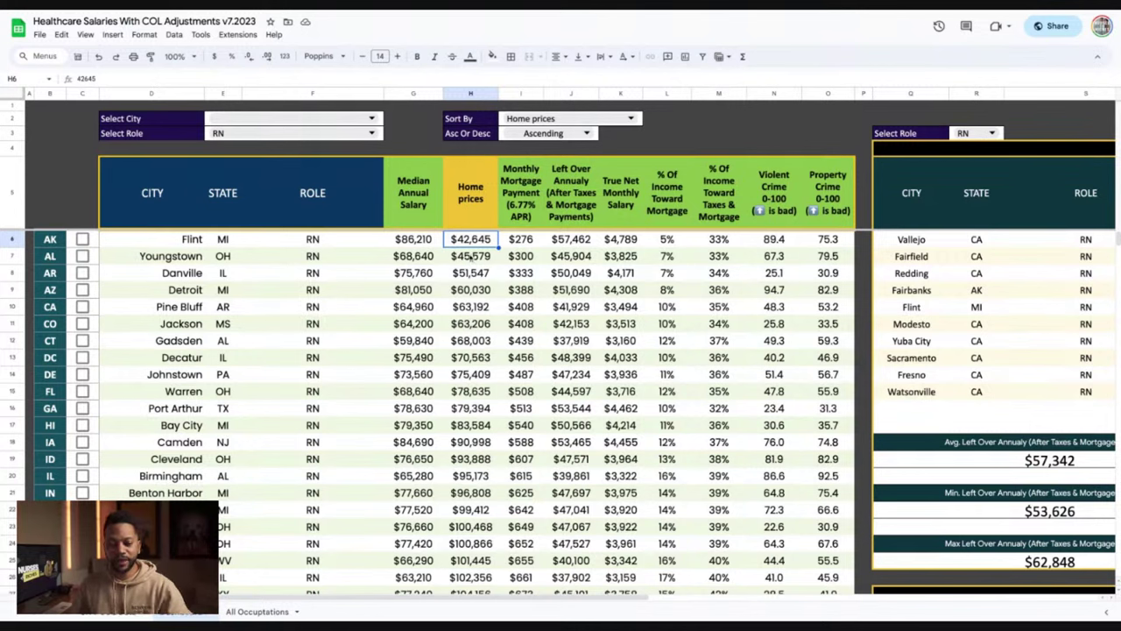
pyautogui.scroll(-1, 485, 311)
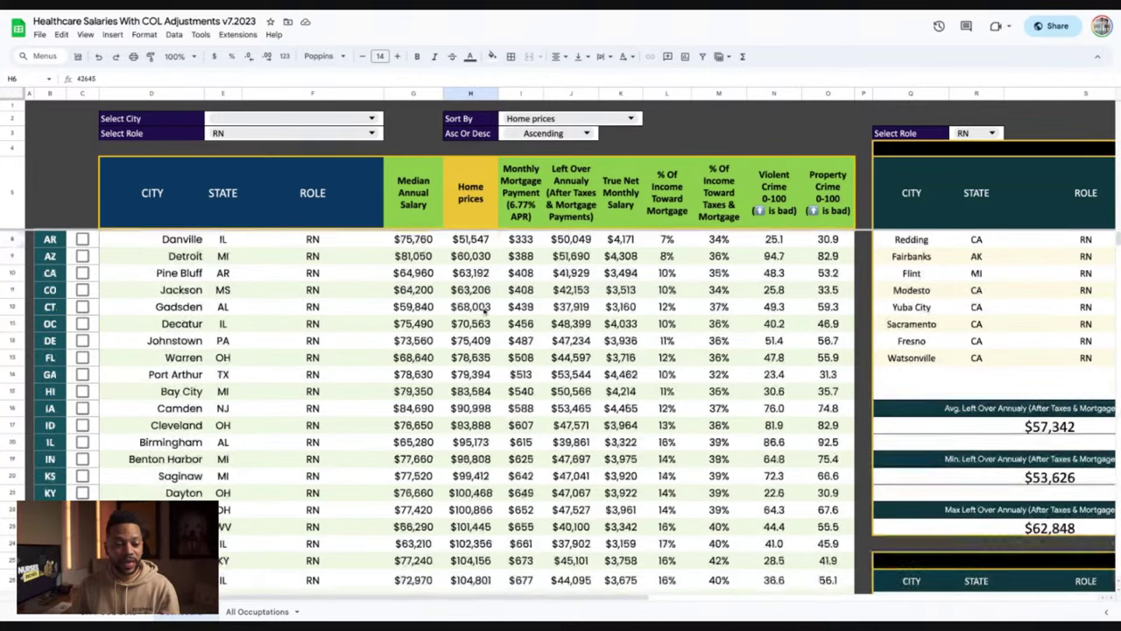
pyautogui.scroll(1, 484, 331)
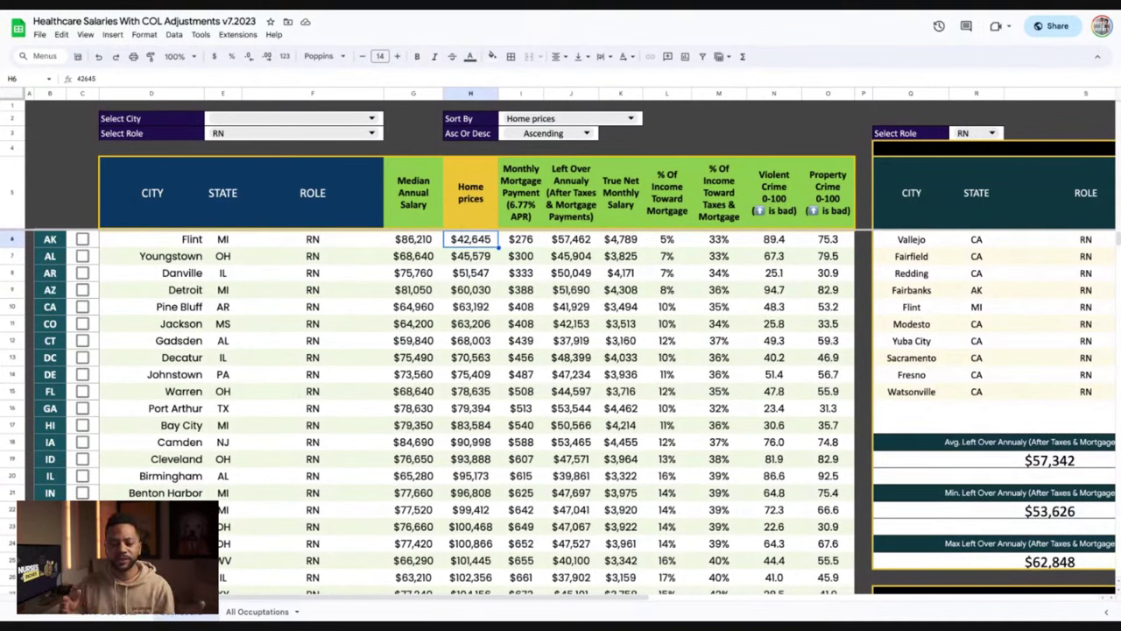
# Step: Switch the main table's role to LPN and sort it by Left Over Annualy (After Taxes & Mortgage Payments)
pyautogui.click(373, 134)
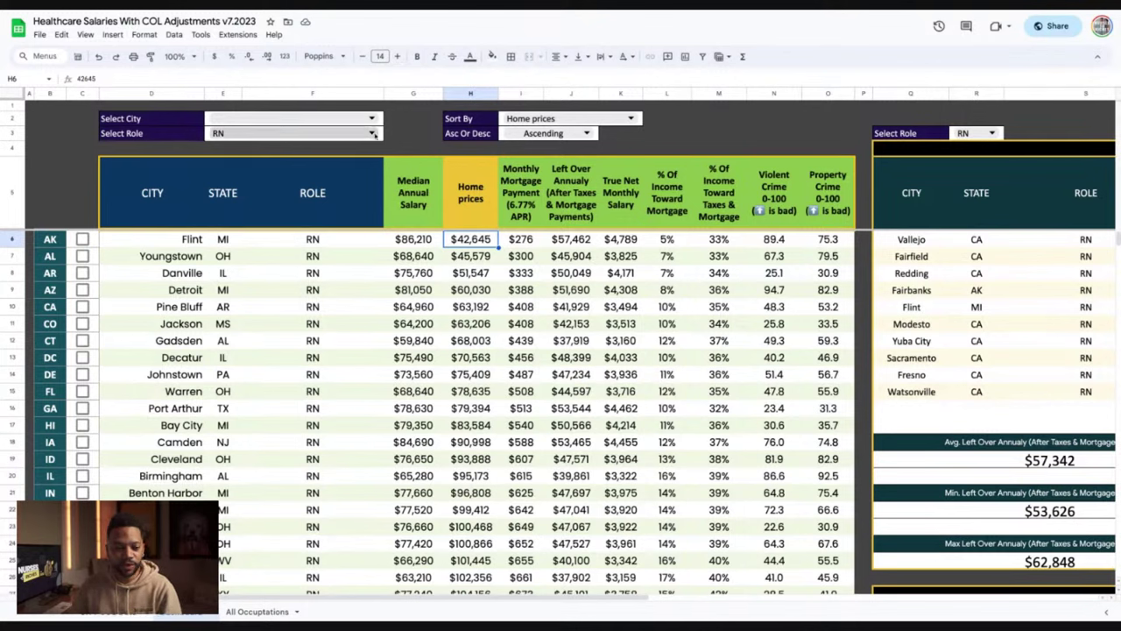
pyautogui.click(376, 137)
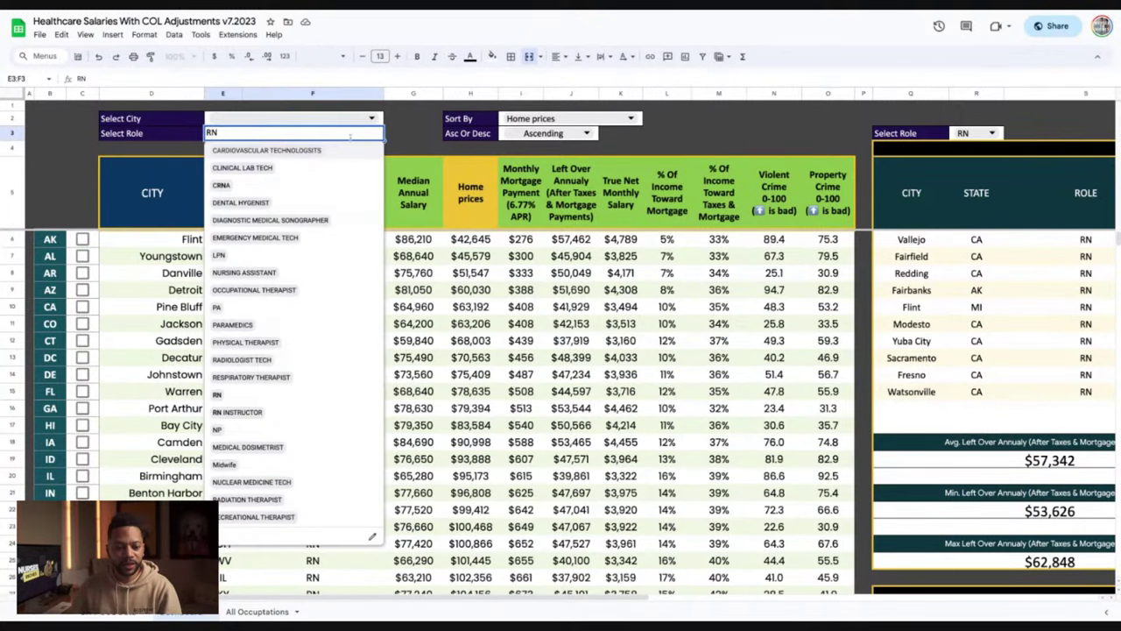
pyautogui.click(262, 254)
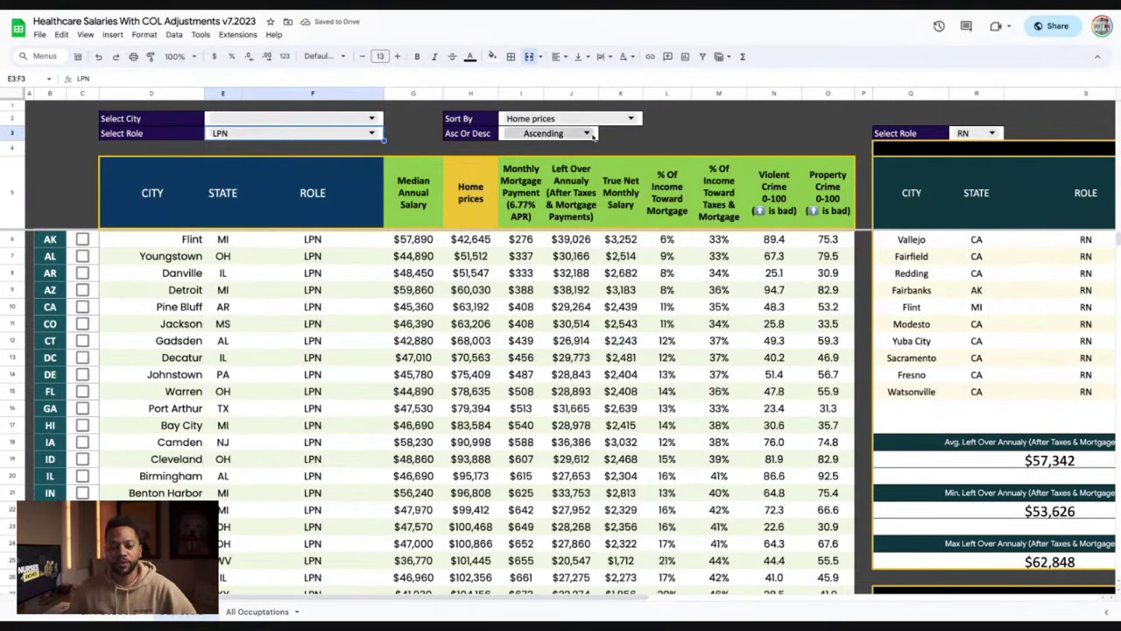
pyautogui.click(619, 123)
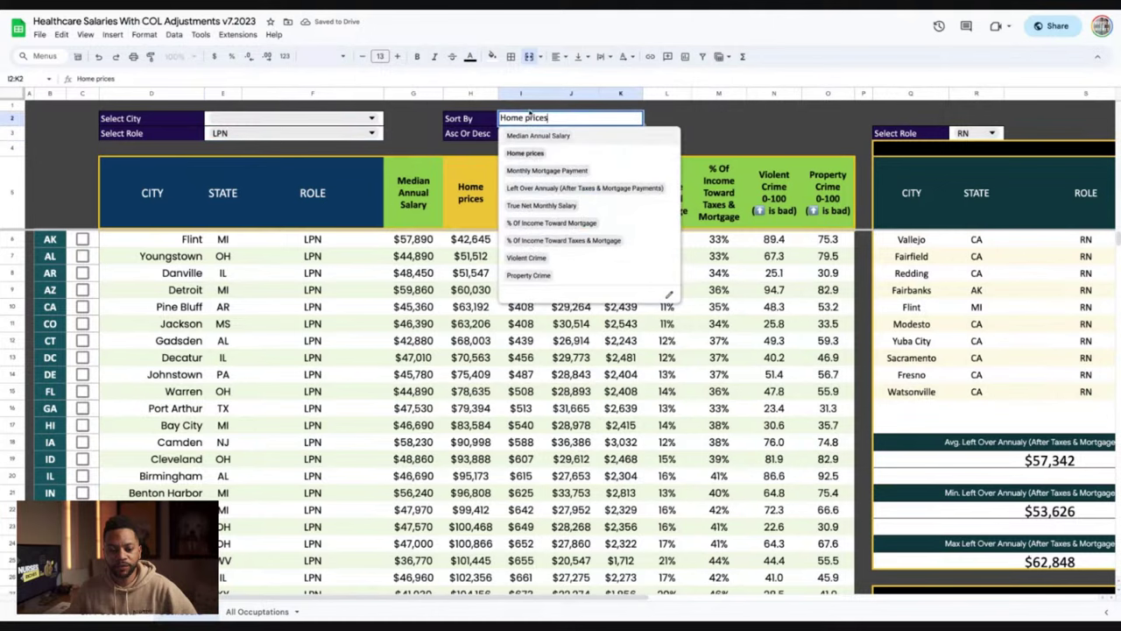
pyautogui.click(565, 188)
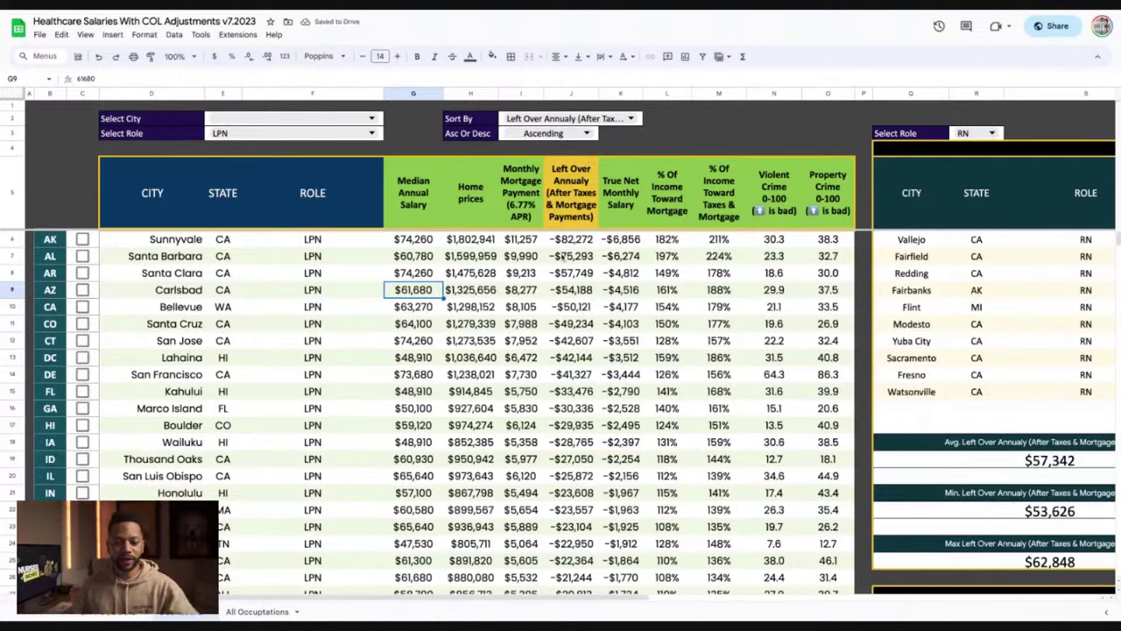
# Step: Examine the lowest-ranked LPN cities and highlight the home prices of Sunnyvale through Carlsbad
pyautogui.click(212, 272)
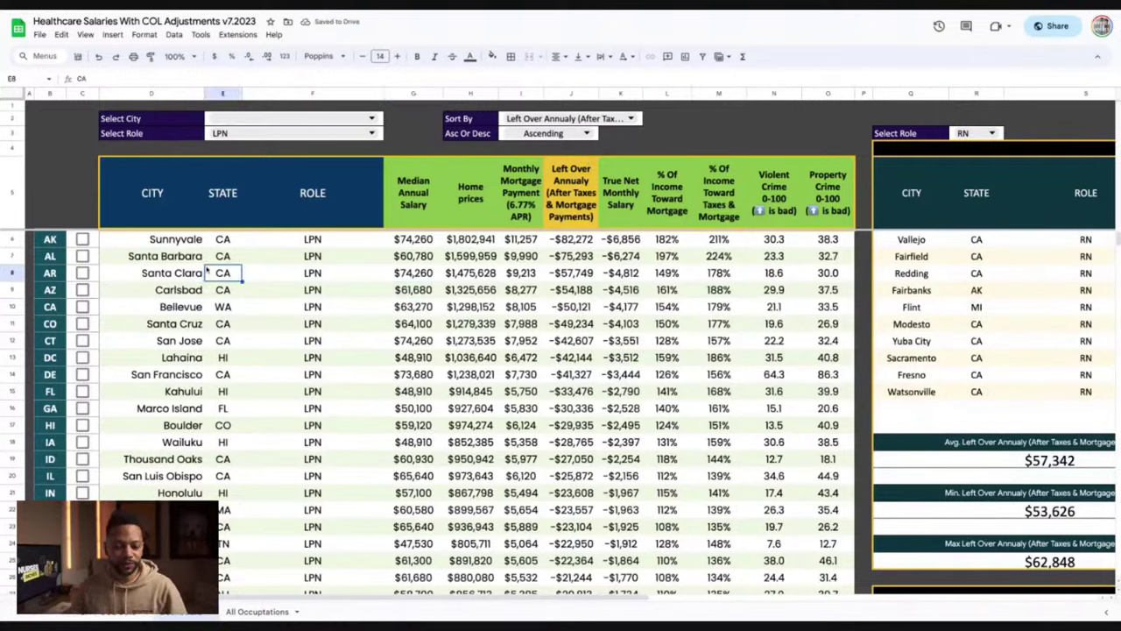
pyautogui.click(203, 296)
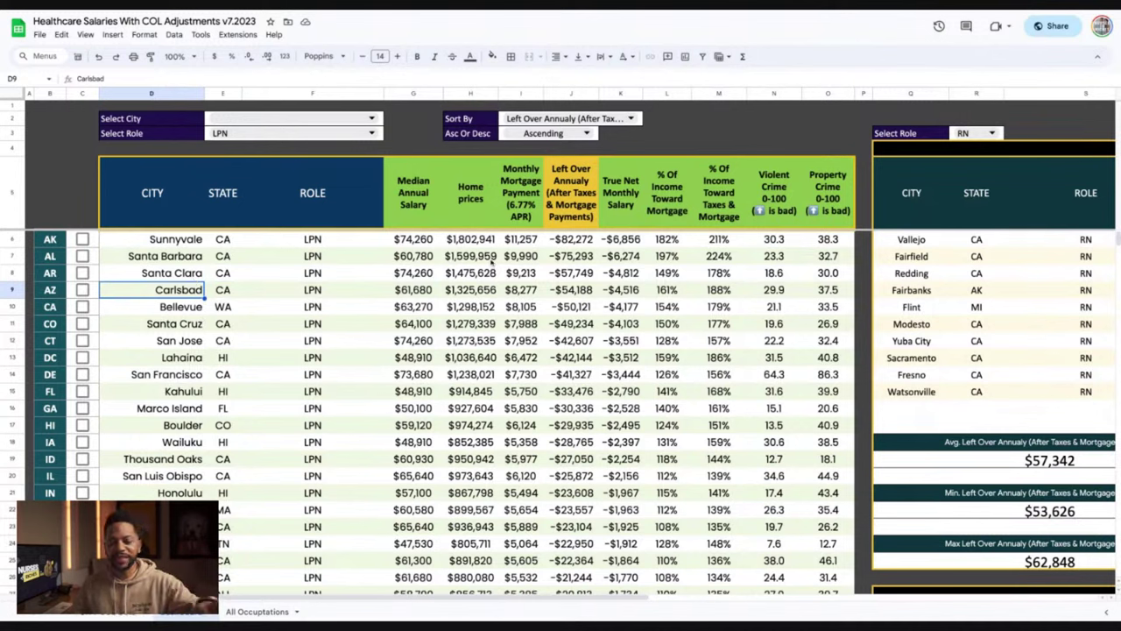
pyautogui.moveTo(492, 239); pyautogui.dragTo(493, 296)
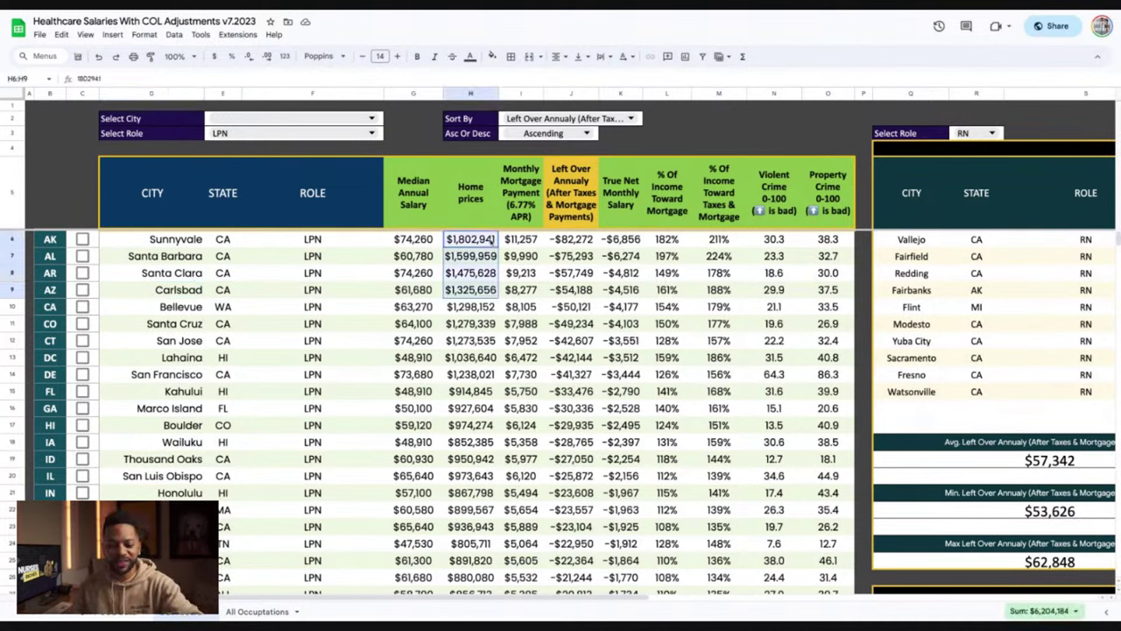
# Step: Highlight the left-over income of Sunnyvale through Carlsbad, and sort the LPN table by Left Over Annualy (After Taxes & Mortgage Payments) in Descending order
pyautogui.moveTo(585, 244); pyautogui.dragTo(585, 287)
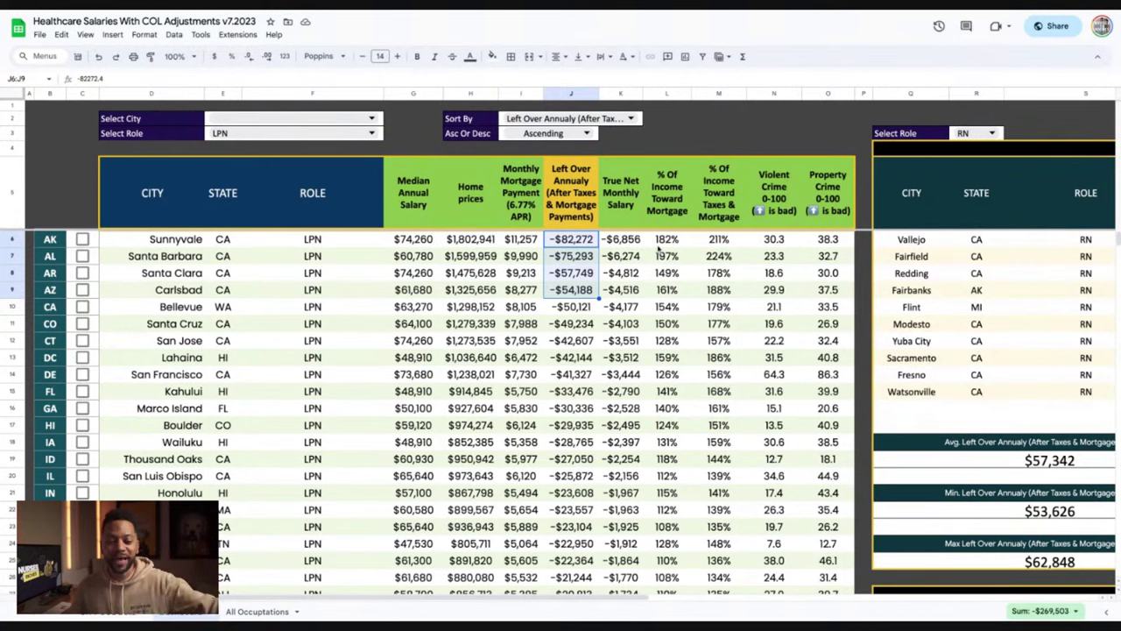
pyautogui.click(589, 242)
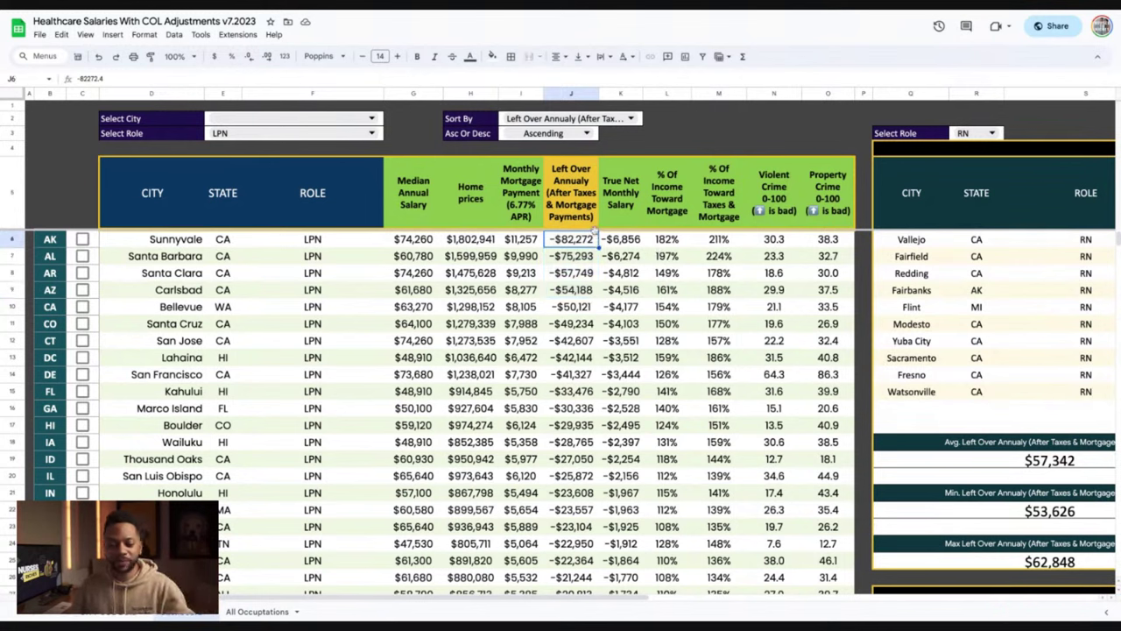
pyautogui.click(613, 124)
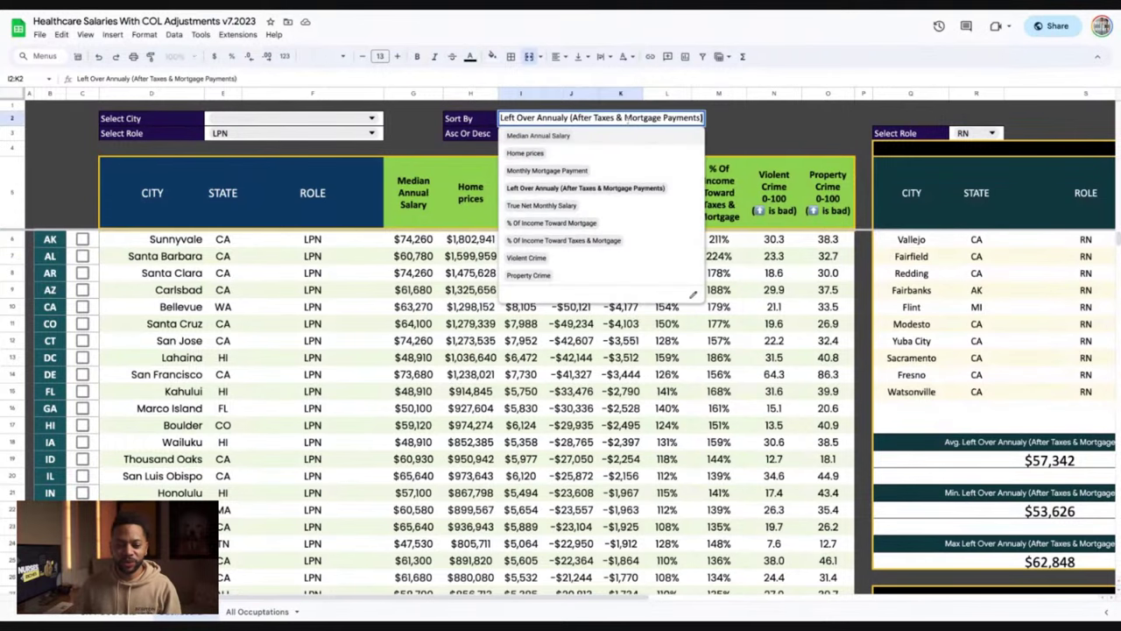
pyautogui.click(549, 185)
pyautogui.click(550, 132)
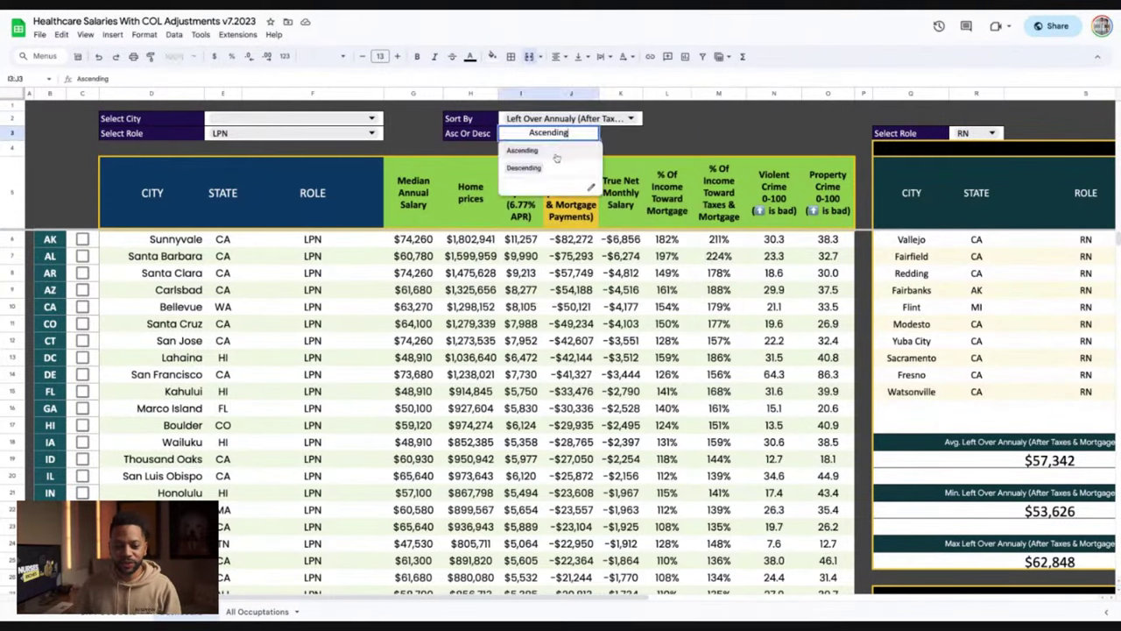
pyautogui.click(538, 169)
# Step: Examine the annual left-over income and violent crime scores of Flint and Detroit in the LPN table
pyautogui.click(575, 248)
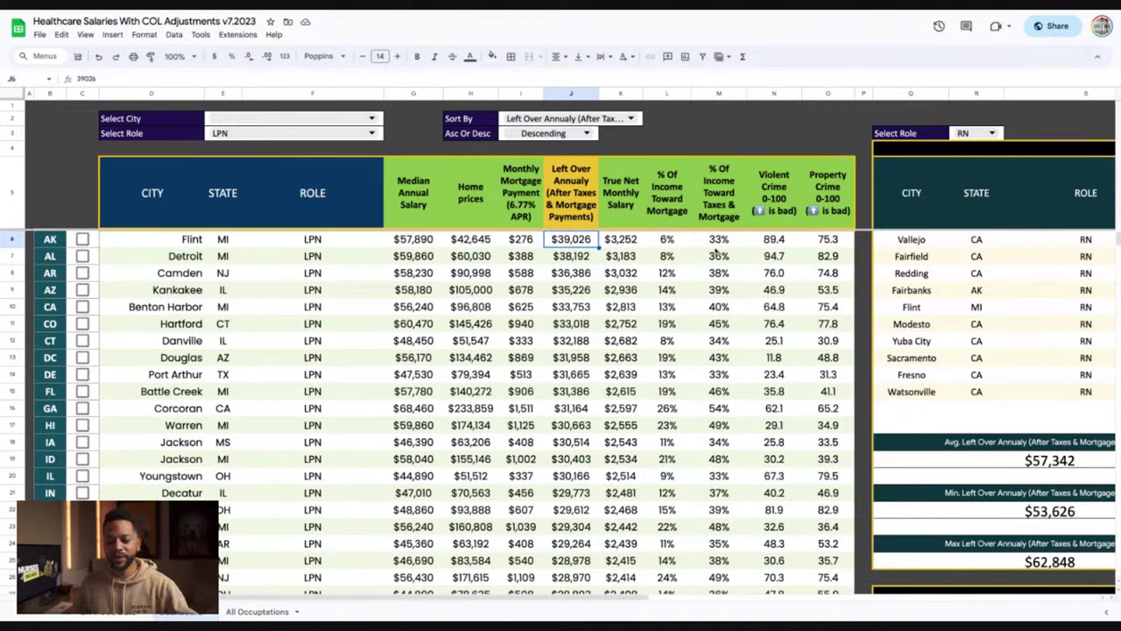
pyautogui.click(773, 256)
pyautogui.click(772, 244)
pyautogui.click(776, 257)
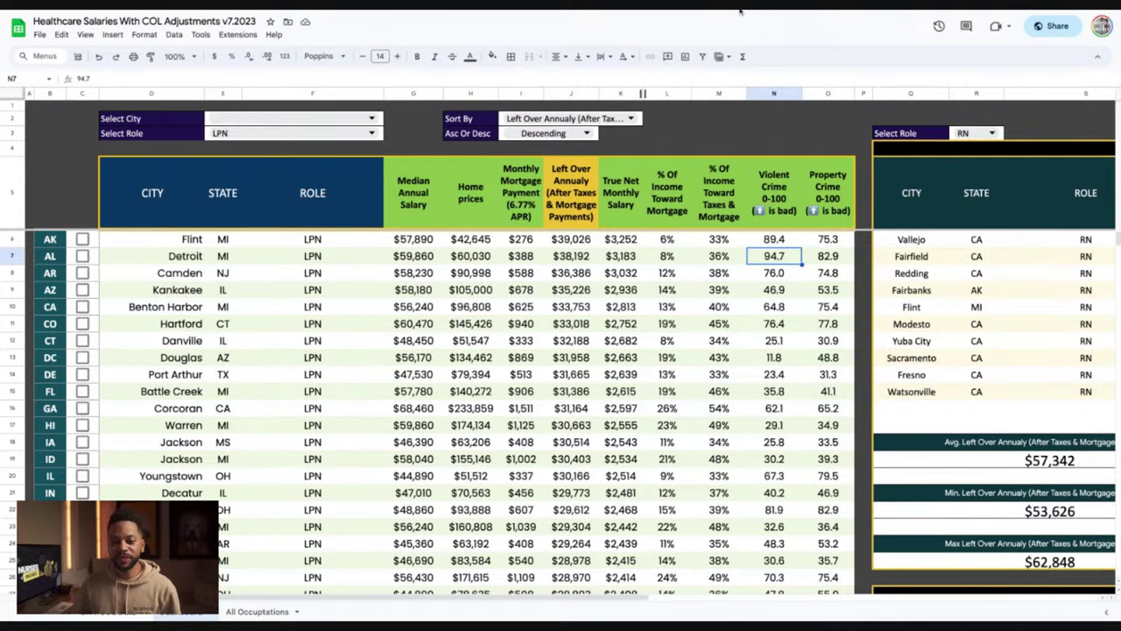
pyautogui.click(582, 246)
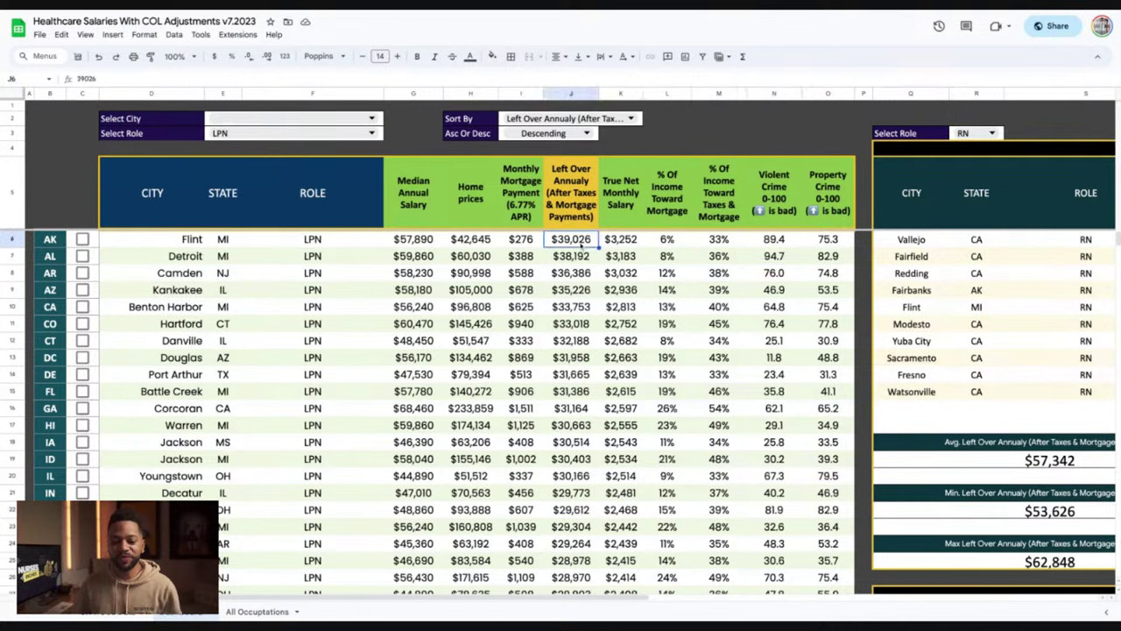
pyautogui.click(581, 259)
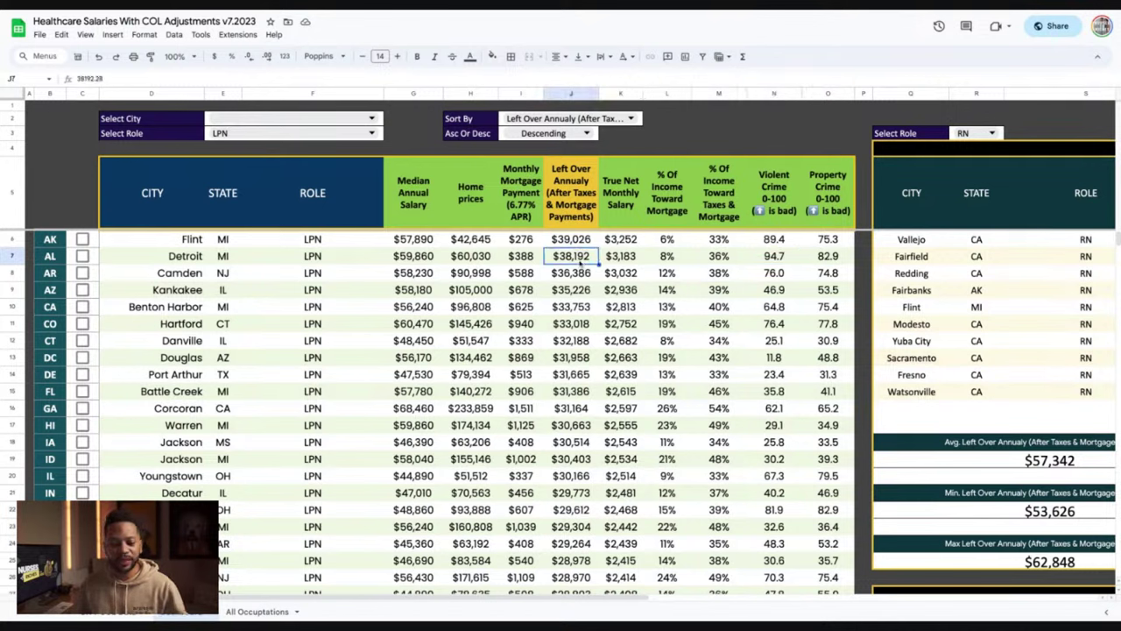
pyautogui.click(582, 244)
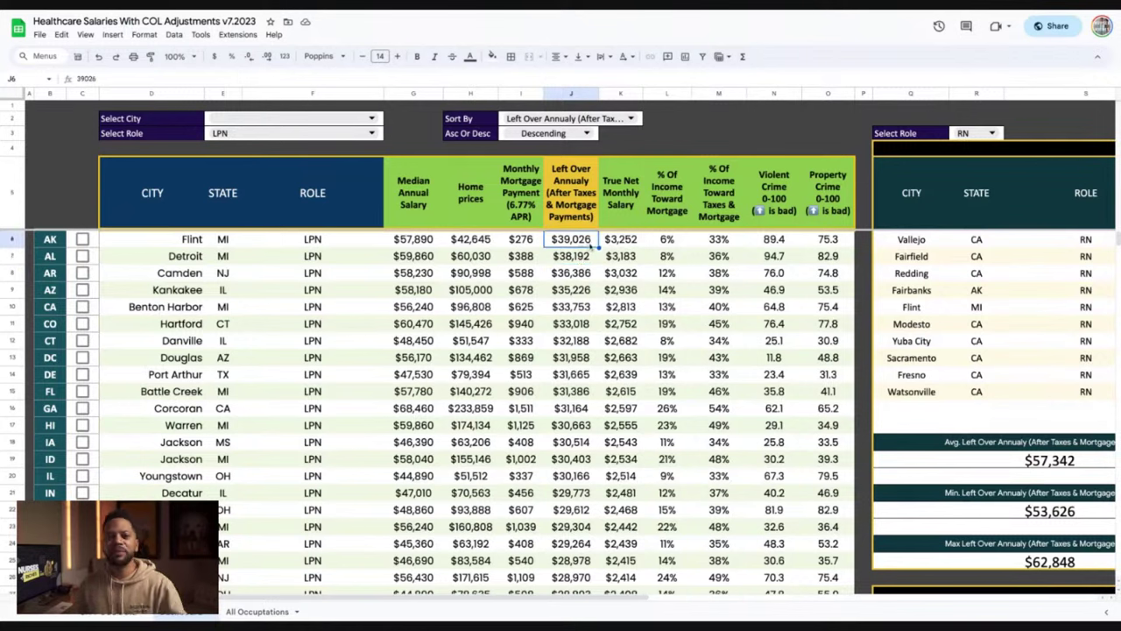